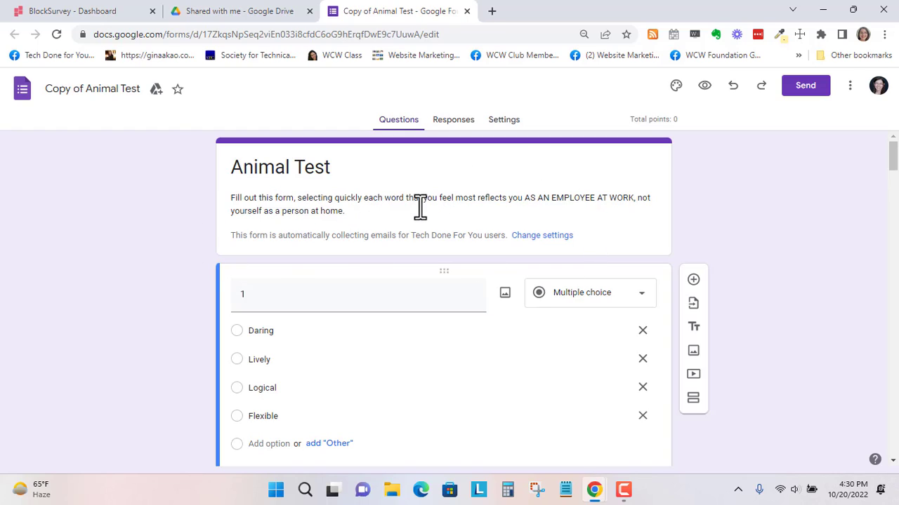
# - Review the first question of the Animal Test form, and switch to animal test.pdf in Google Drive to view the paper version
pyautogui.scroll(-1, 419, 208)
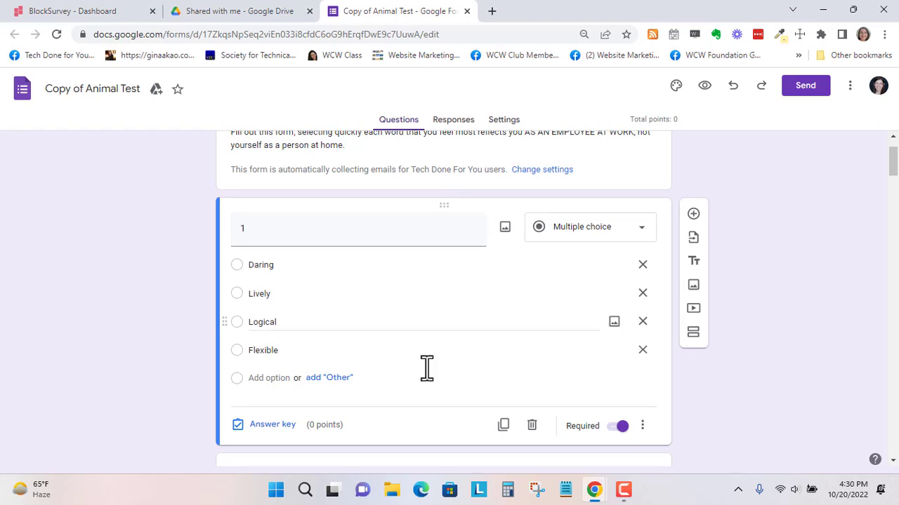
pyautogui.press('F9')
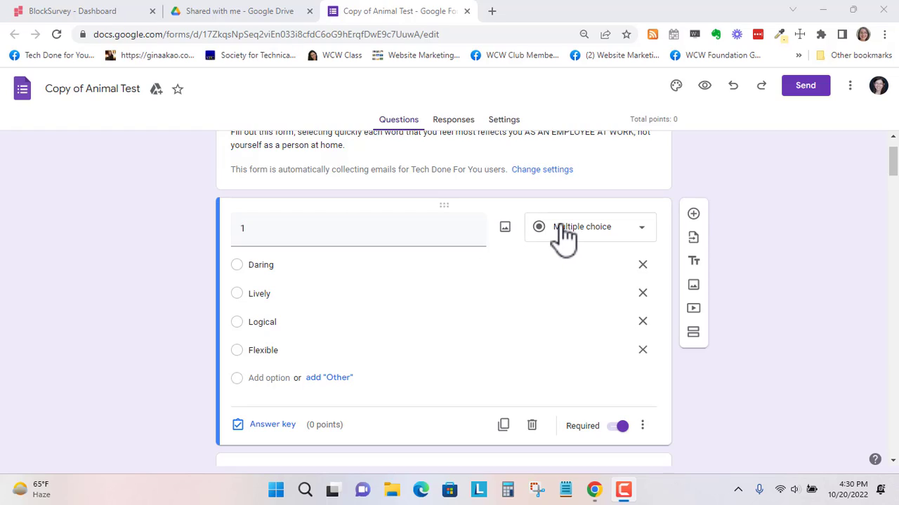
pyautogui.click(232, 14)
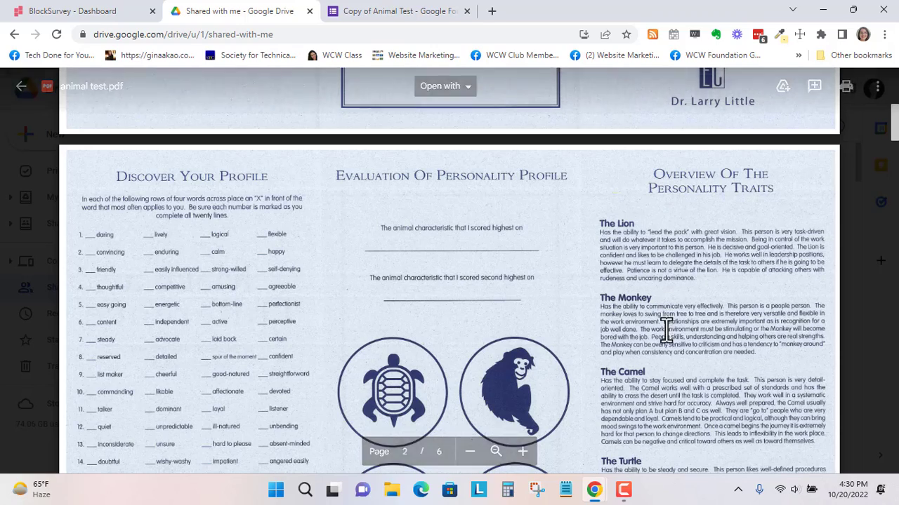
pyautogui.click(726, 491)
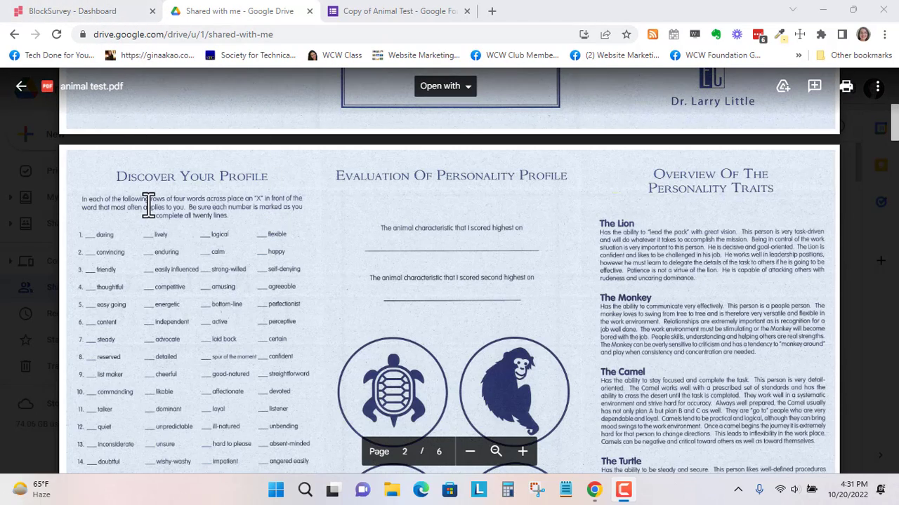
# - Switch to BlockSurvey and load its dashboard through the address techdoneforyou.com/blocksurvey
pyautogui.moveTo(115, 21)
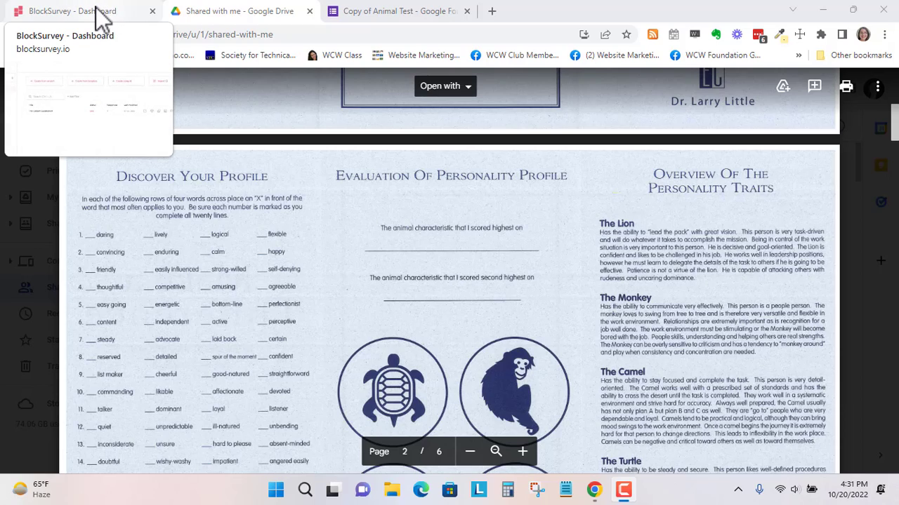
pyautogui.click(97, 16)
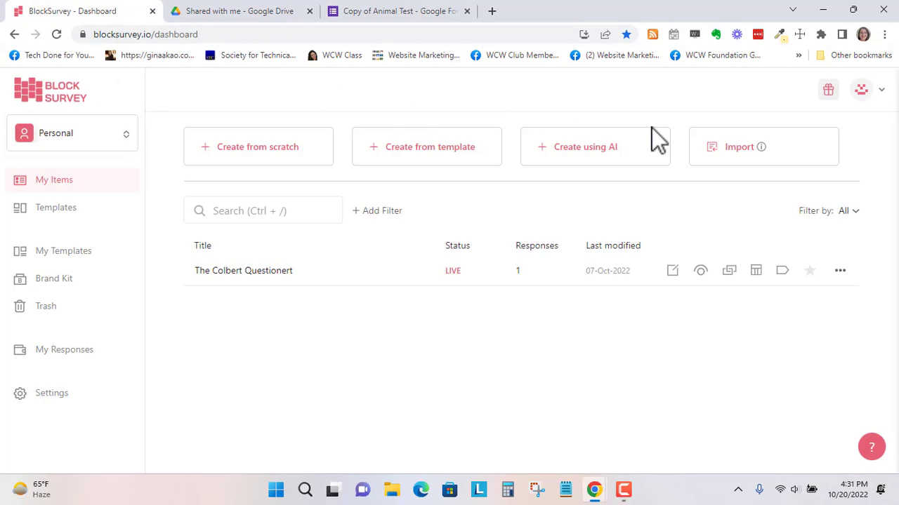
pyautogui.click(227, 36)
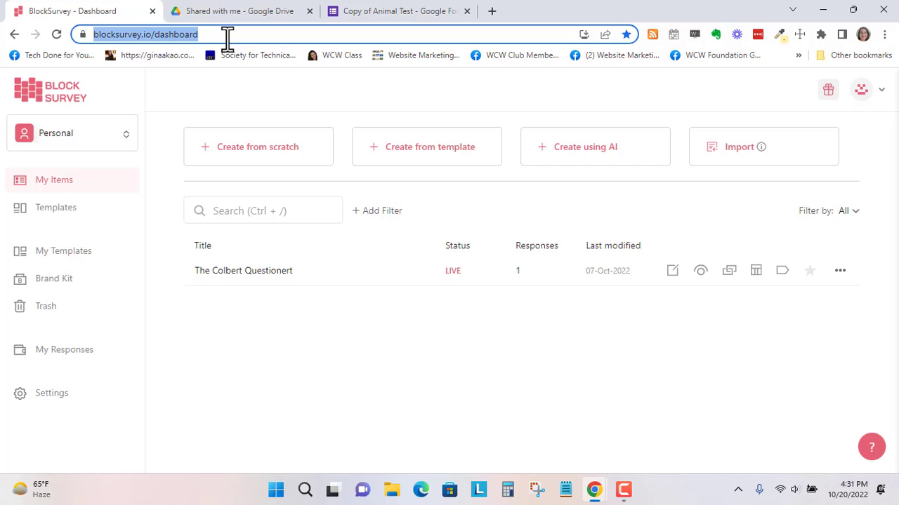
pyautogui.write('t')
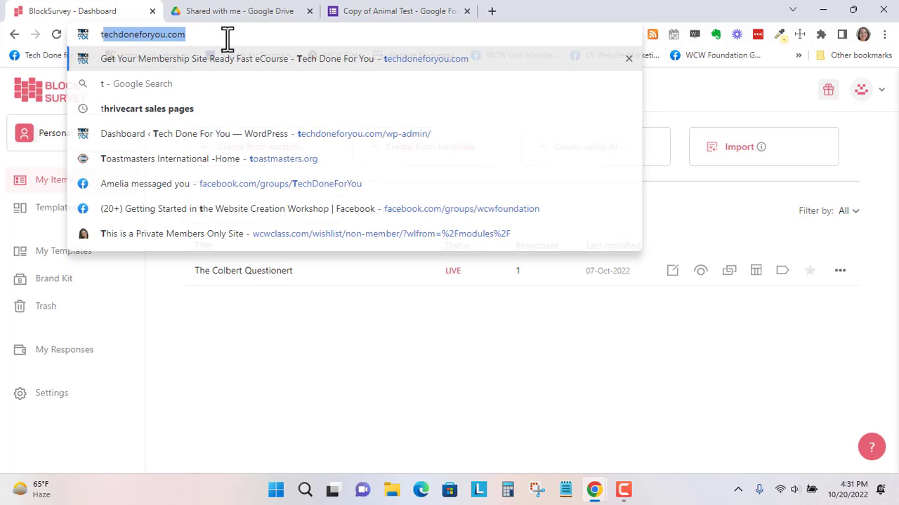
pyautogui.press('Right')
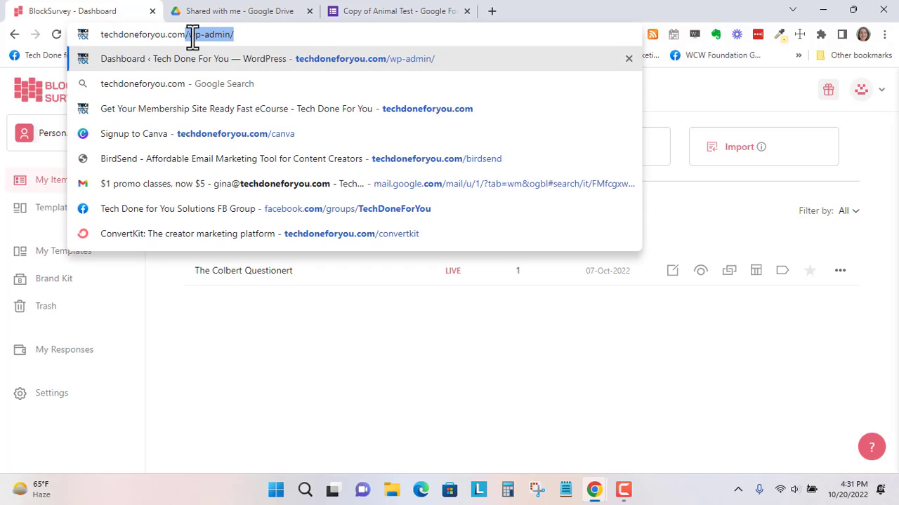
pyautogui.write('/bloc')
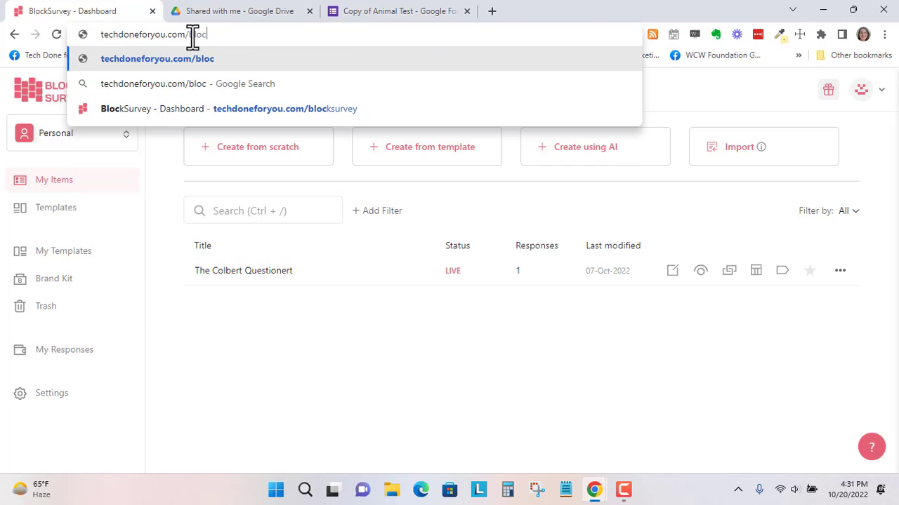
pyautogui.write('ksurvey')
pyautogui.press('Return')
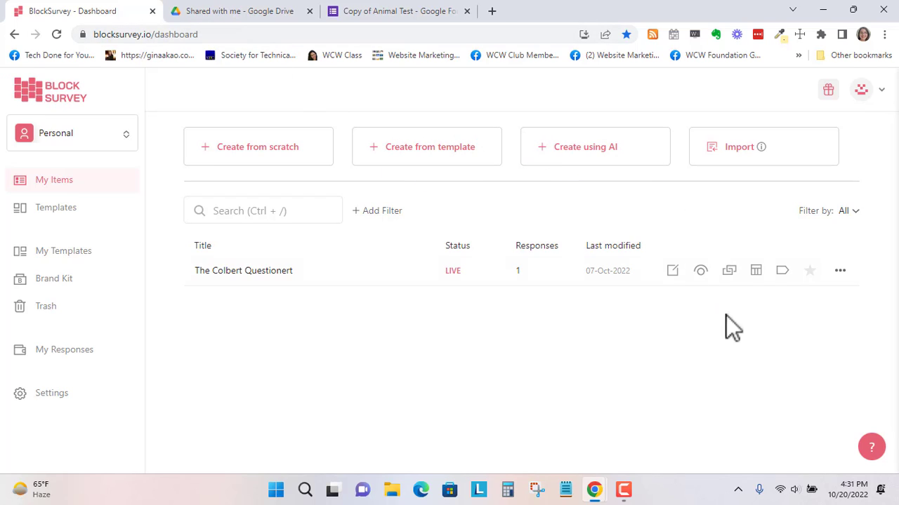
pyautogui.click(719, 490)
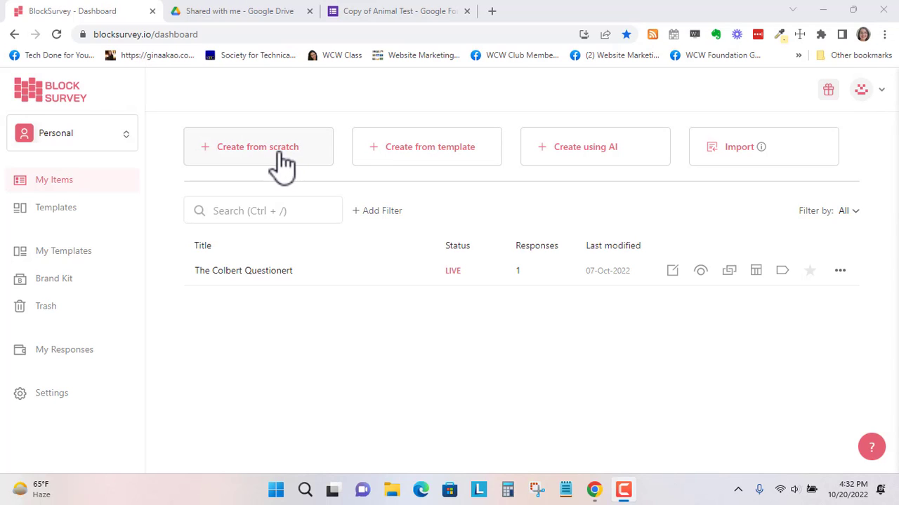
# - Browse the Quiz Templates category in the template library and return to My Items
pyautogui.click(68, 212)
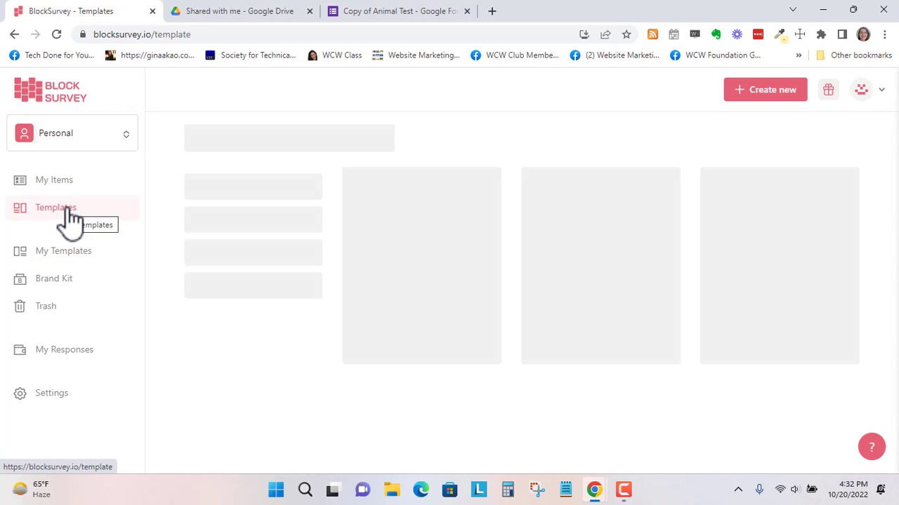
pyautogui.scroll(-10, 232, 376)
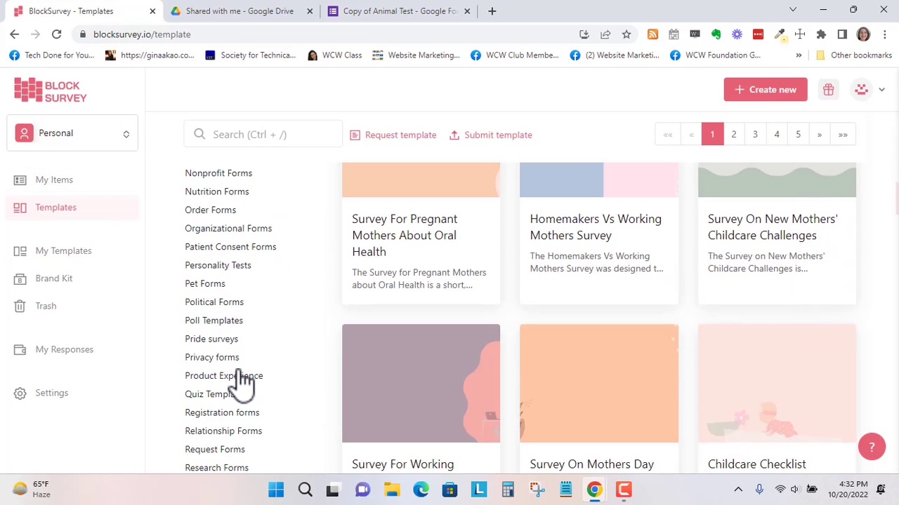
pyautogui.click(236, 402)
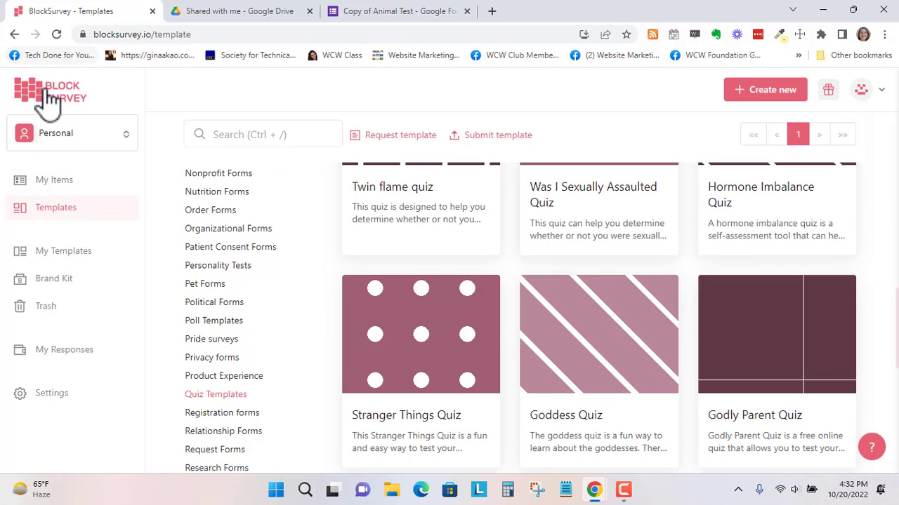
pyautogui.click(56, 184)
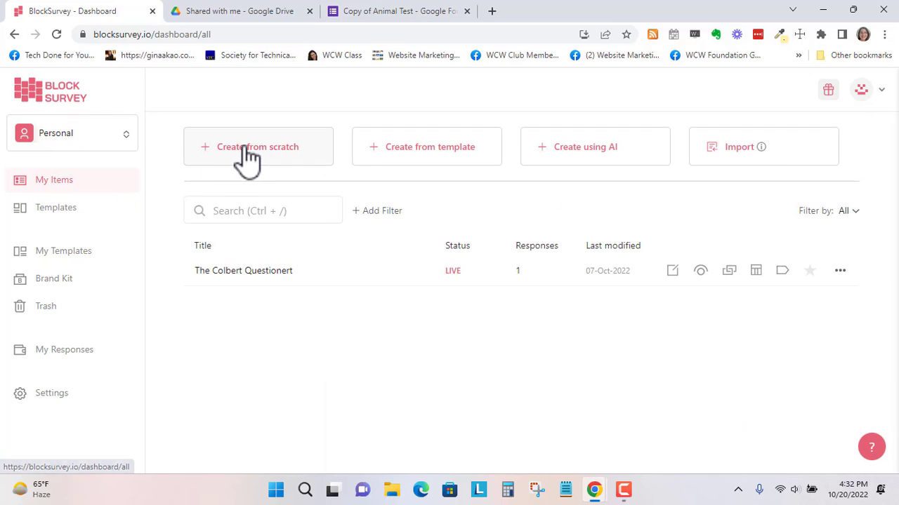
# - Create a survey from scratch with the public title "Animal Test" and the private title "Personality Test"
pyautogui.click(248, 156)
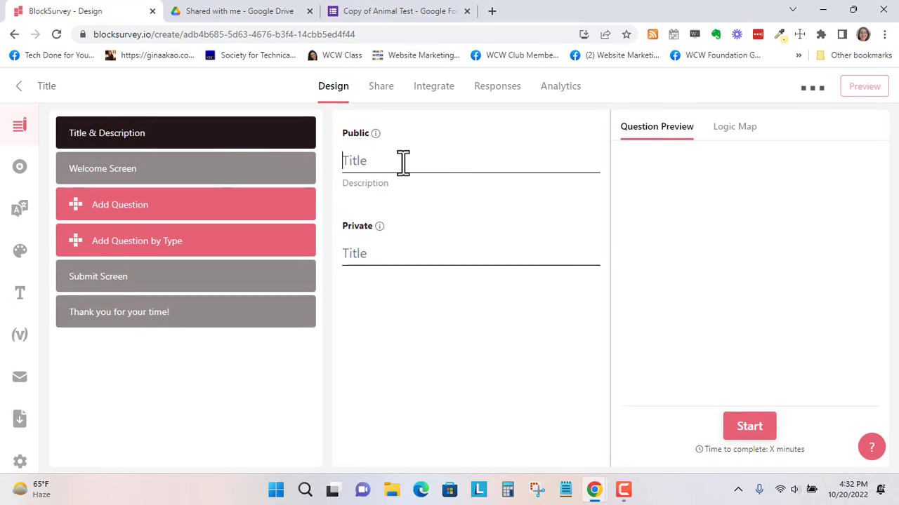
pyautogui.write('Anm')
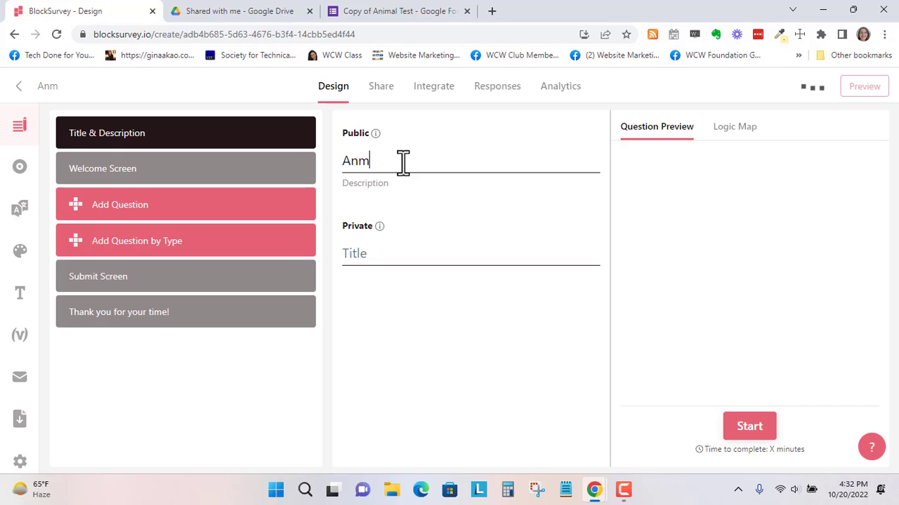
pyautogui.write('nimal Test')
pyautogui.click(381, 253)
pyautogui.write('Per')
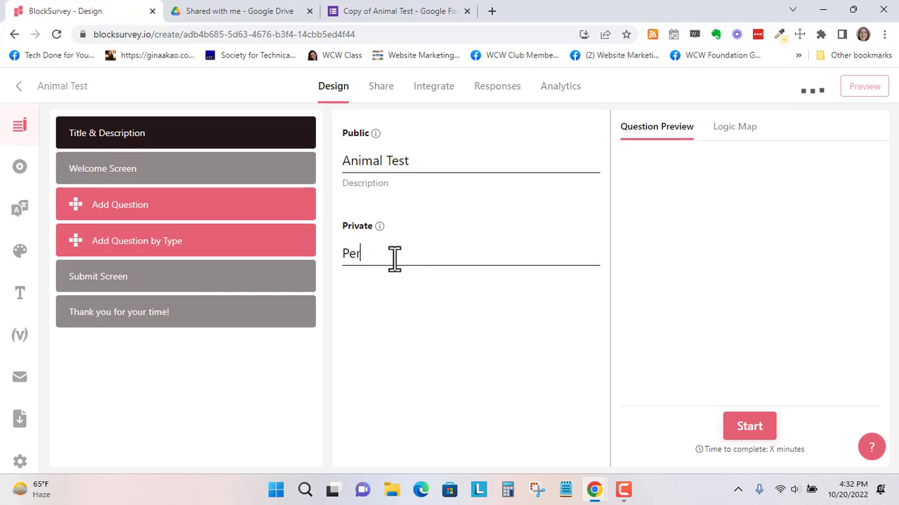
pyautogui.write('sonality Test')
# - Open the Welcome Screen text for editing and review the instructions and word rows in animal test.pdf
pyautogui.click(201, 179)
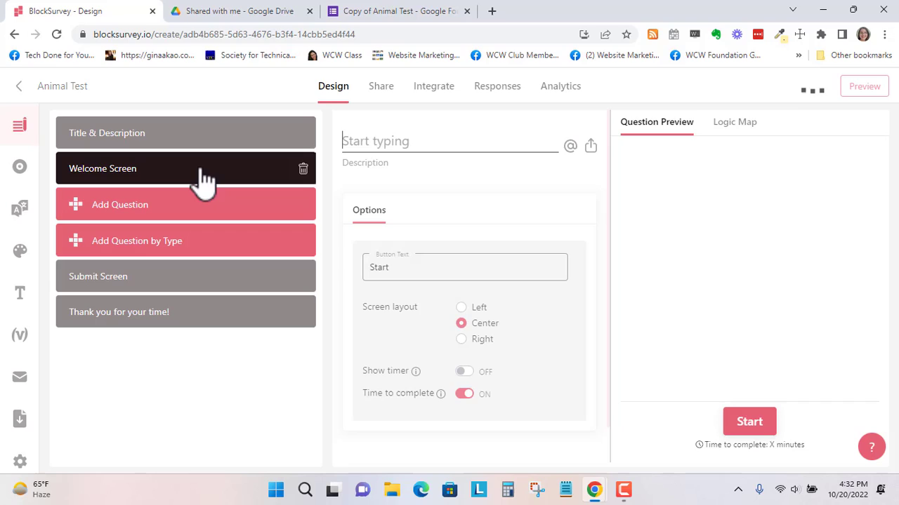
pyautogui.click(377, 142)
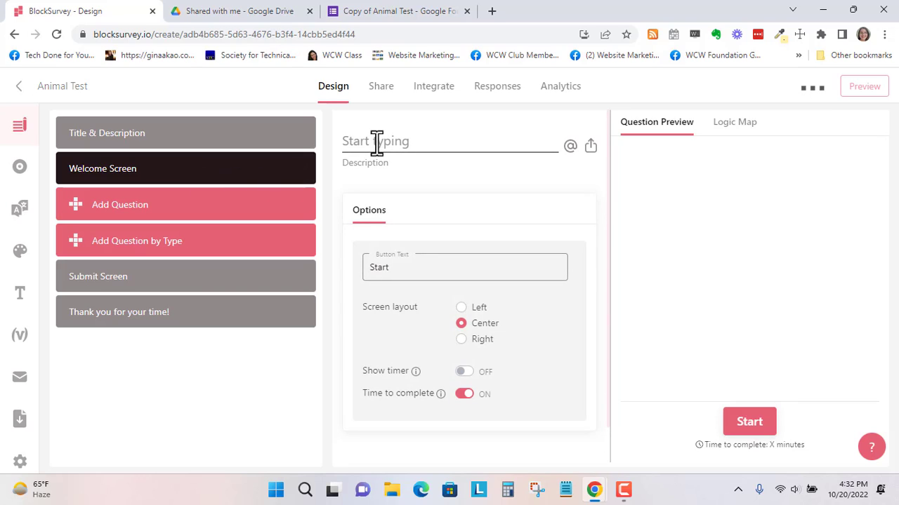
pyautogui.click(208, 14)
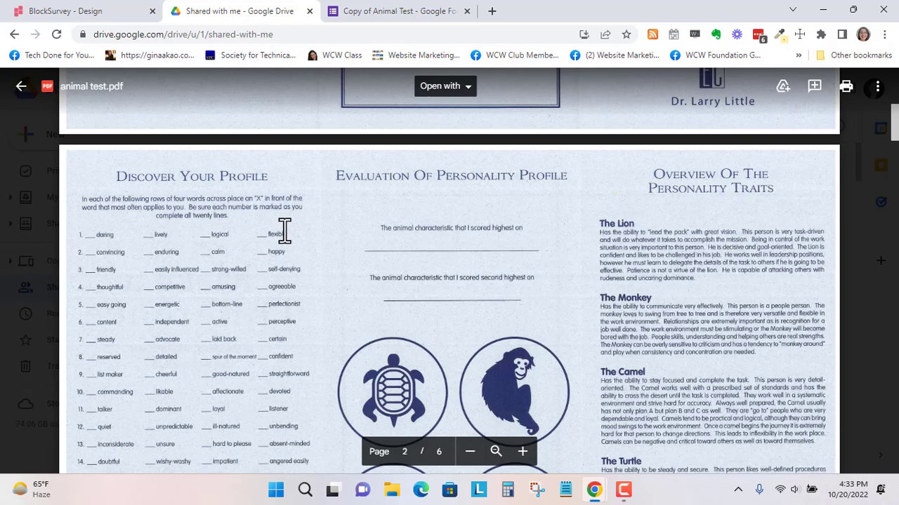
pyautogui.scroll(-3, 284, 232)
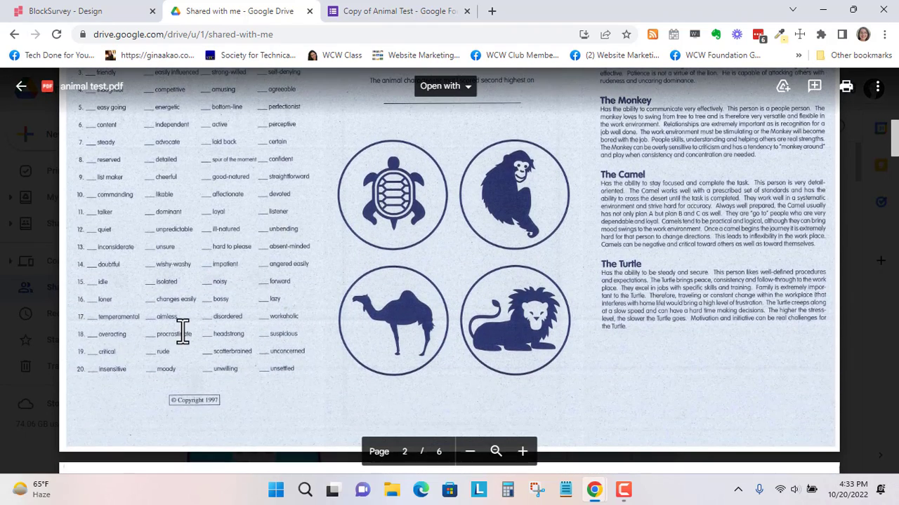
pyautogui.scroll(2, 182, 330)
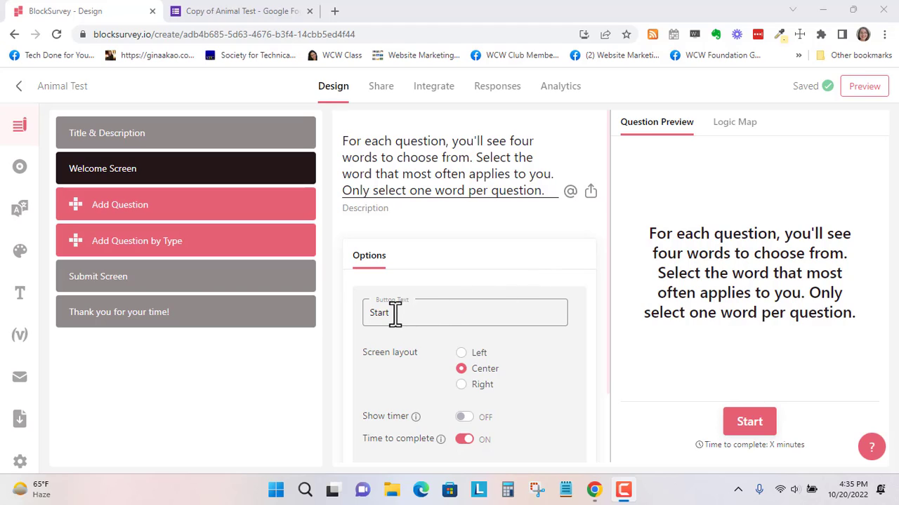
# - Add the first question to the survey, look through the available question types, and pick Choose Single
pyautogui.click(116, 215)
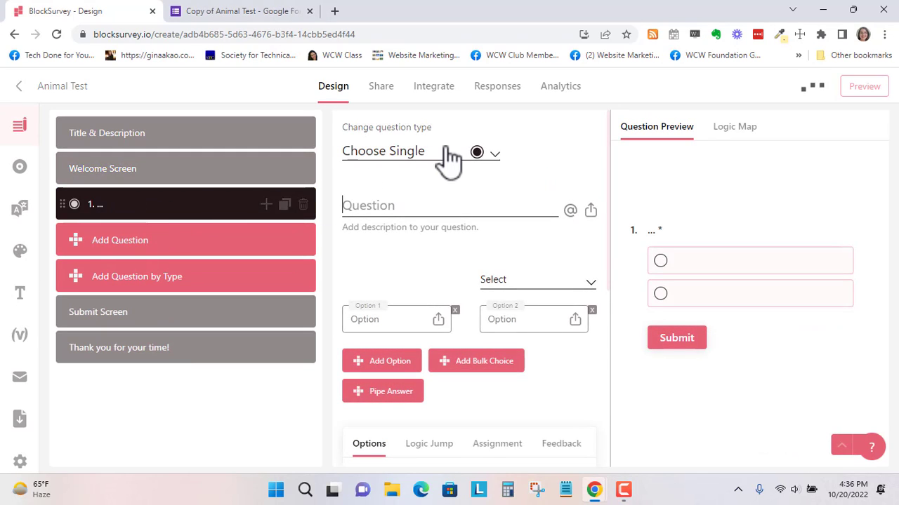
pyautogui.click(495, 155)
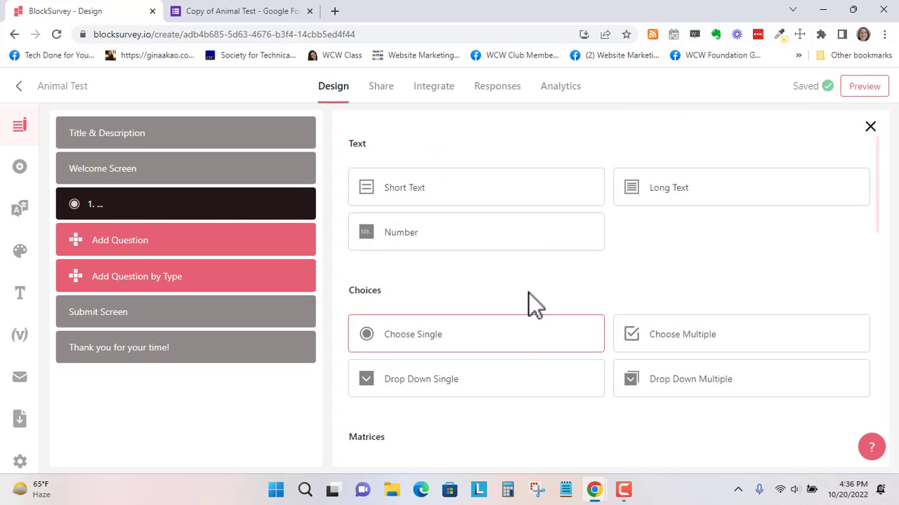
pyautogui.scroll(-1, 533, 306)
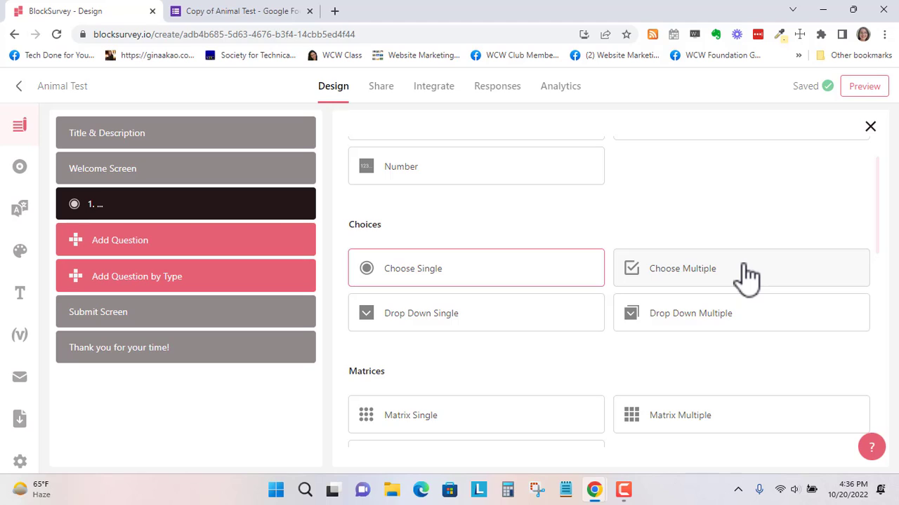
pyautogui.scroll(-1, 747, 277)
pyautogui.scroll(-1, 442, 311)
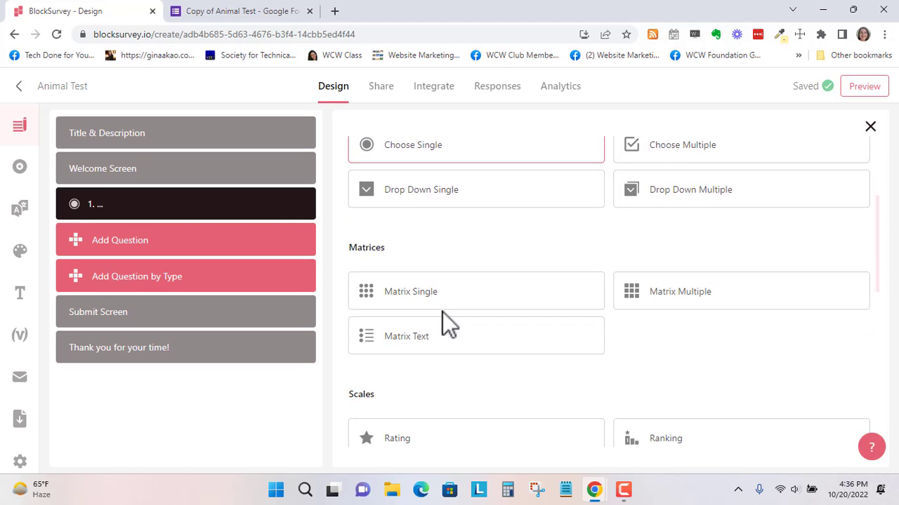
pyautogui.scroll(-2, 515, 313)
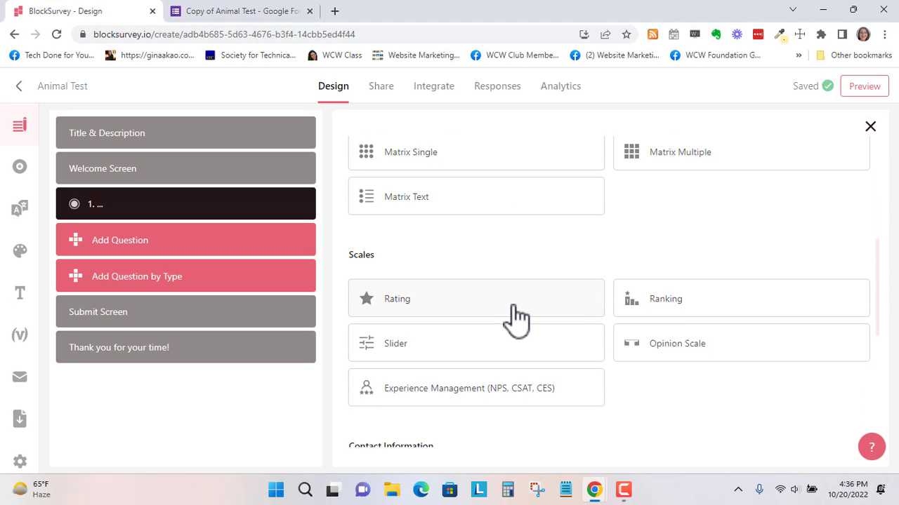
pyautogui.scroll(-1, 518, 320)
pyautogui.scroll(-2, 520, 322)
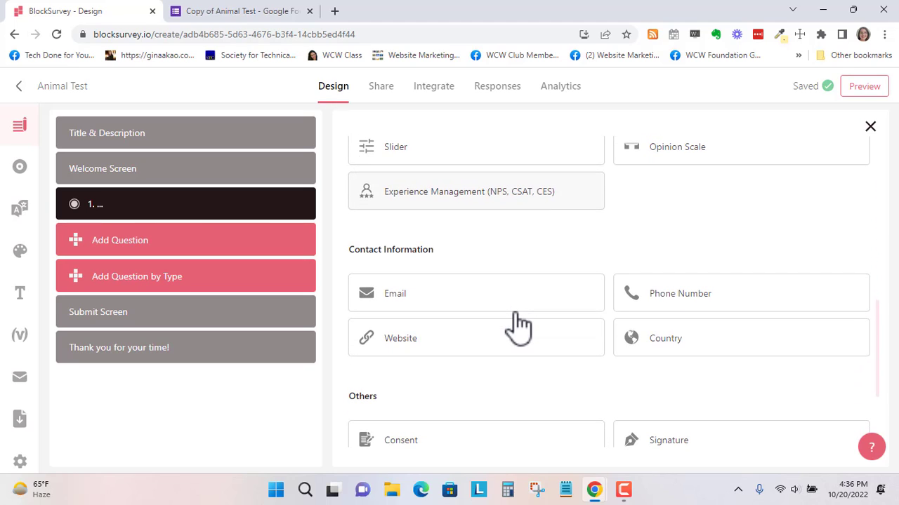
pyautogui.scroll(-1, 516, 319)
pyautogui.scroll(-1, 516, 316)
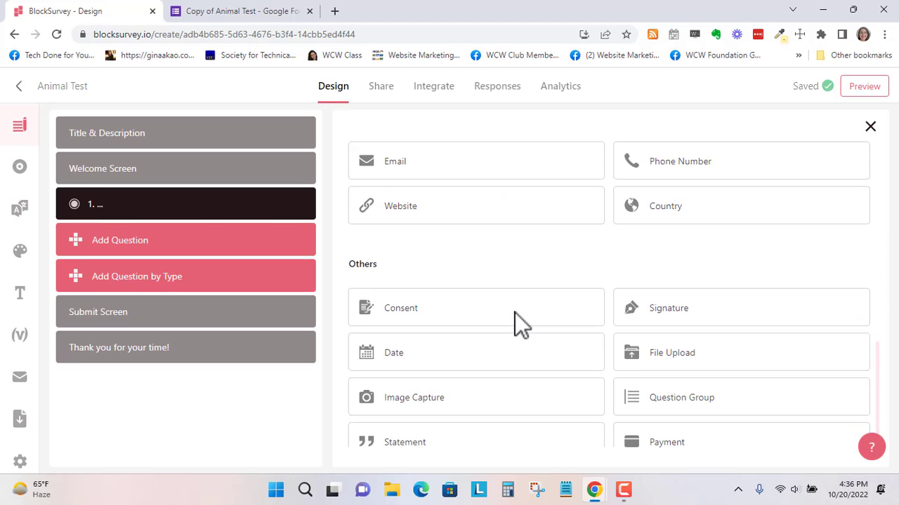
pyautogui.scroll(-1, 516, 319)
pyautogui.scroll(4, 518, 326)
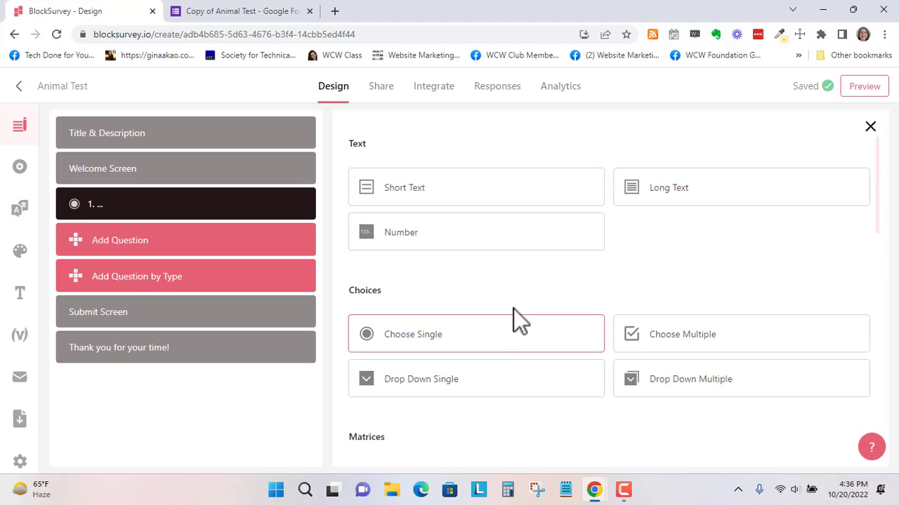
pyautogui.click(419, 337)
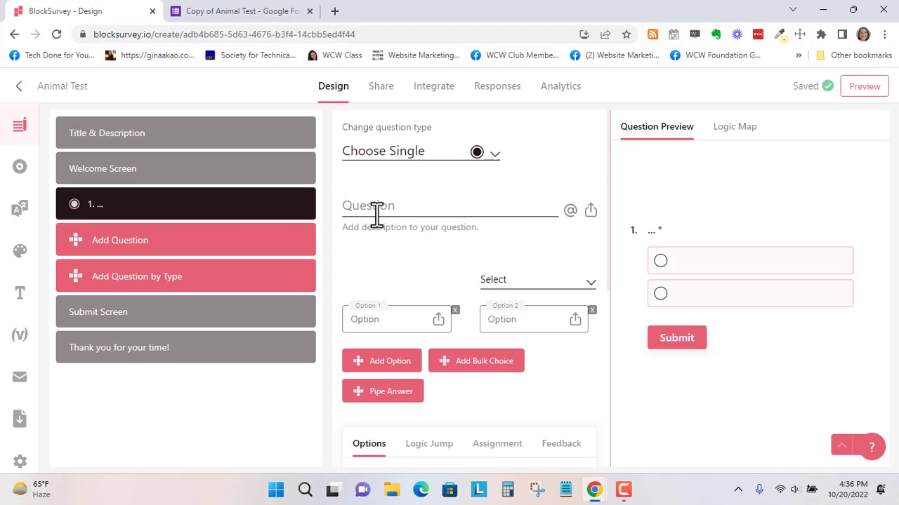
# - Enter "Which word most often applies to you?" as the text of question 1
pyautogui.write('Which word ')
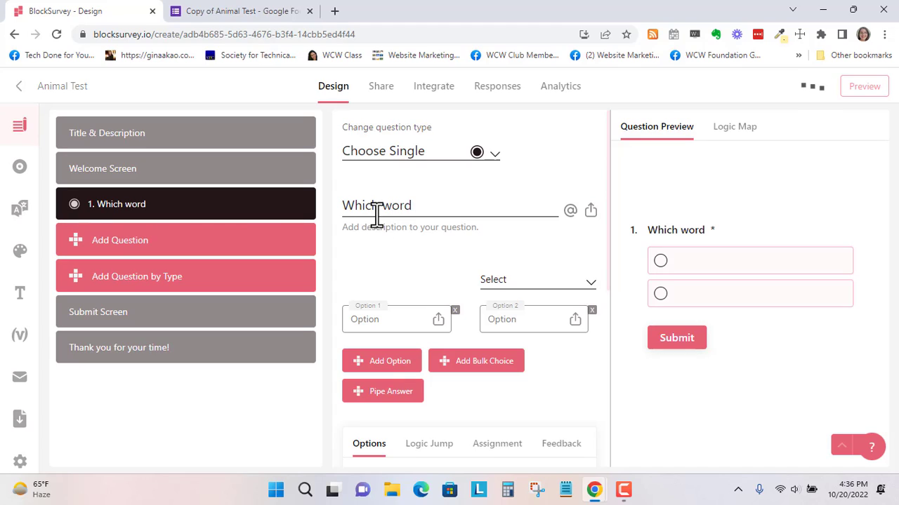
pyautogui.write('most often ')
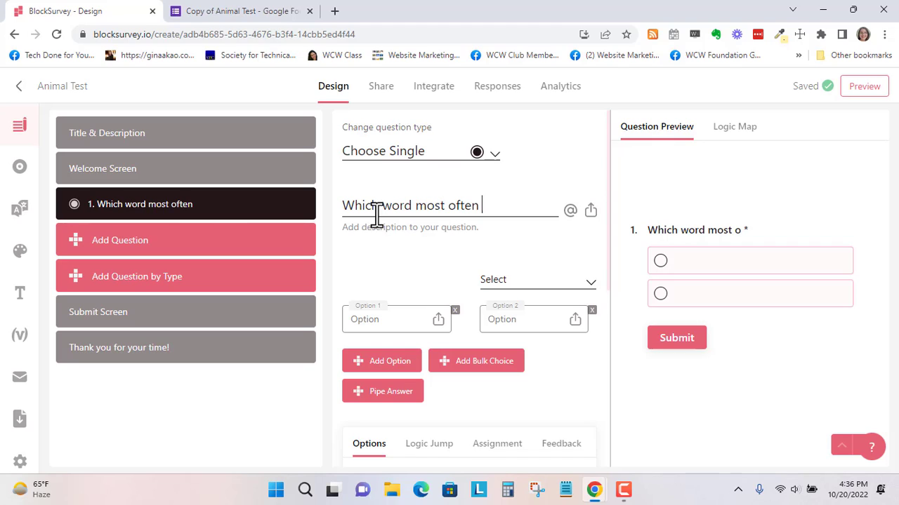
pyautogui.write('applies to you?')
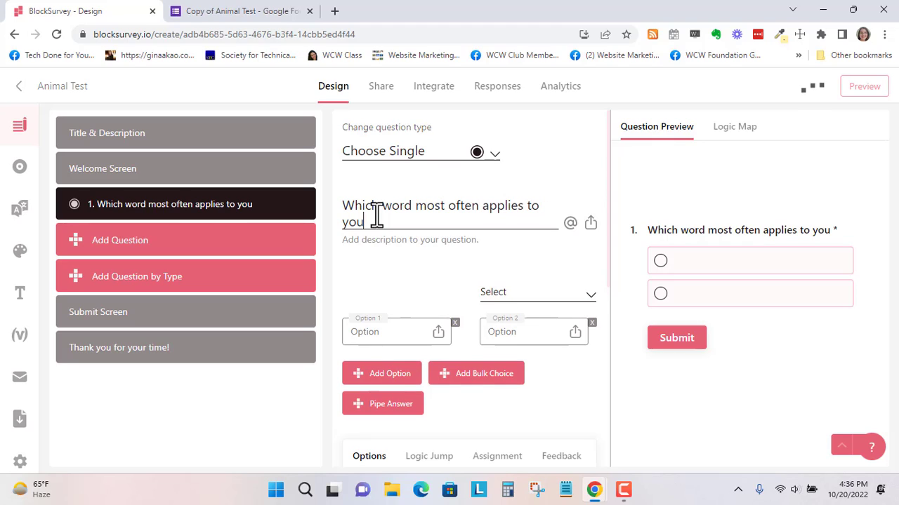
# - Fill in the first two answer options of question 1 as Daring and Lively
pyautogui.click(390, 332)
pyautogui.write('Dar')
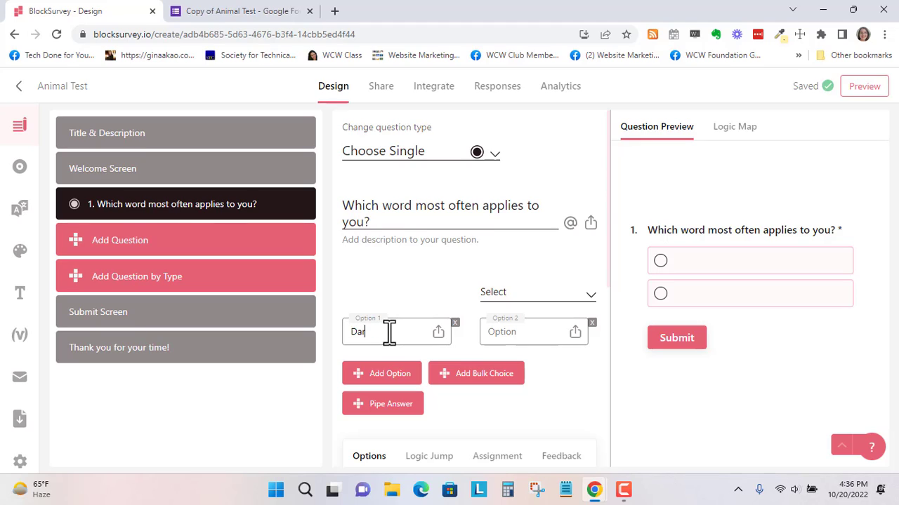
pyautogui.write('ing')
pyautogui.write('Lively')
# - Add a third and a fourth answer option to question 1, named Logical and Flexible
pyautogui.scroll(-1, 505, 337)
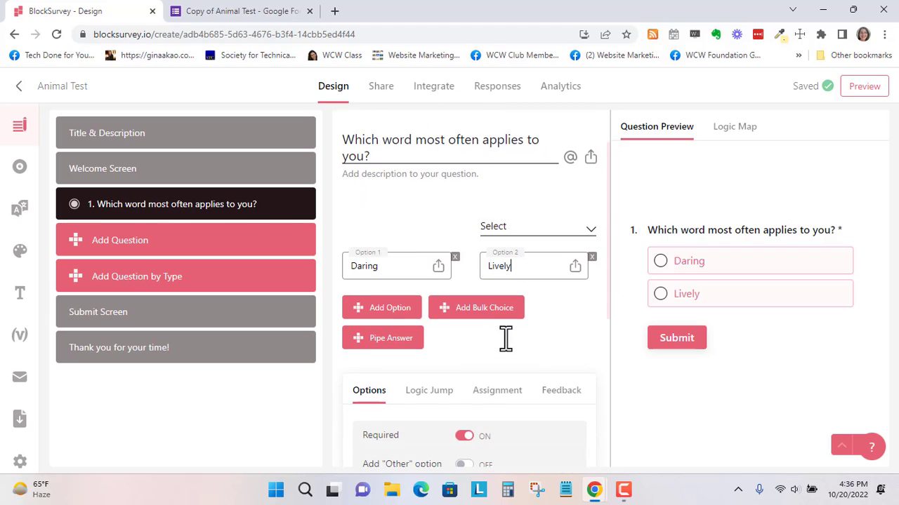
pyautogui.click(382, 309)
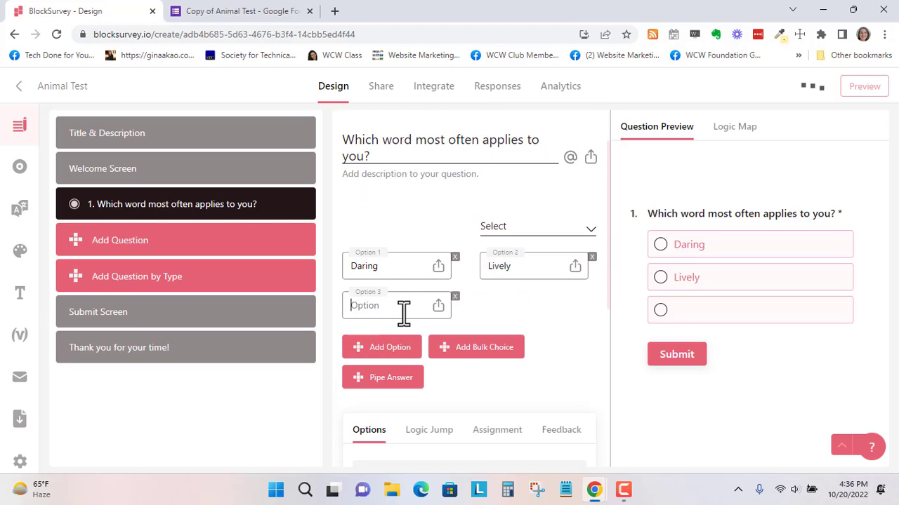
pyautogui.write('Logic')
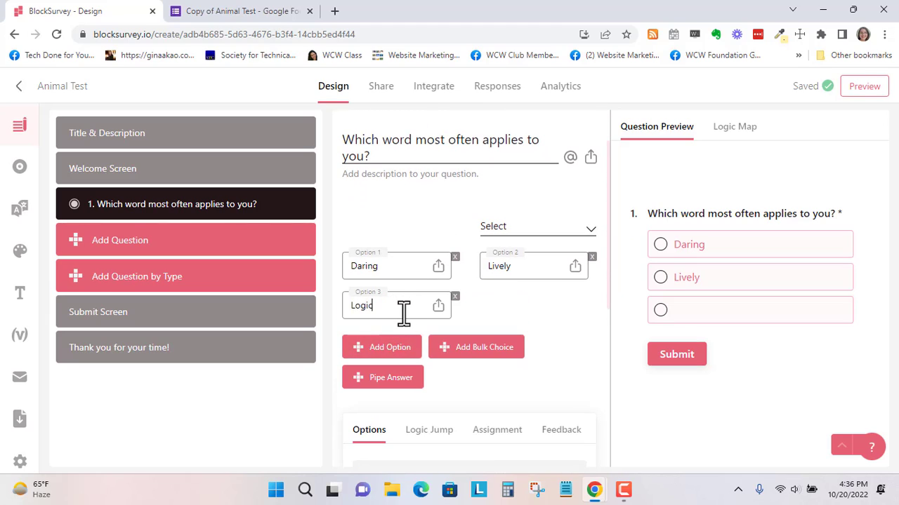
pyautogui.write('al')
pyautogui.click(397, 351)
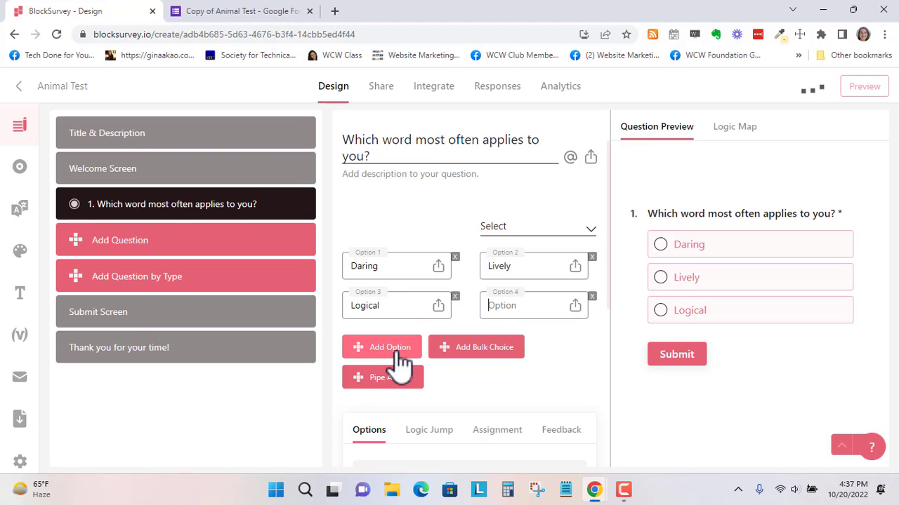
pyautogui.write('Flexible')
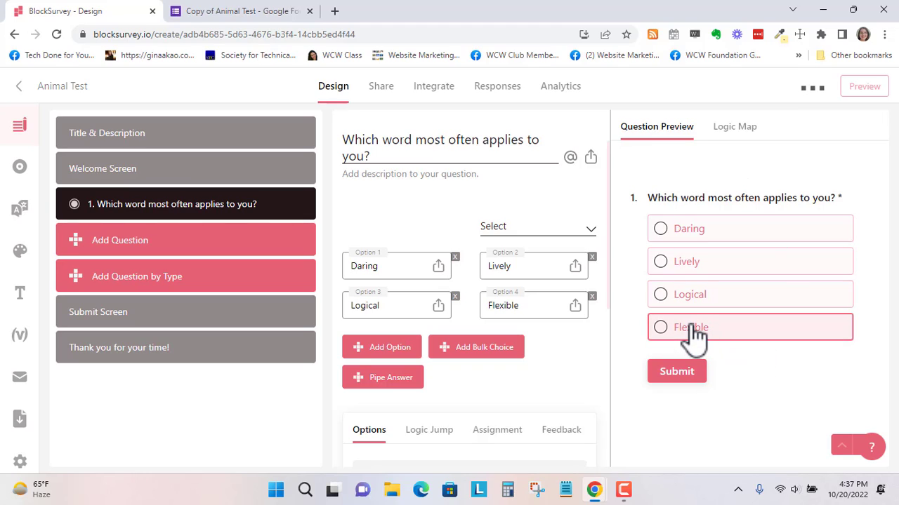
# - Examine question 1's logic map, its general option settings and its Logic Jump settings
pyautogui.click(745, 133)
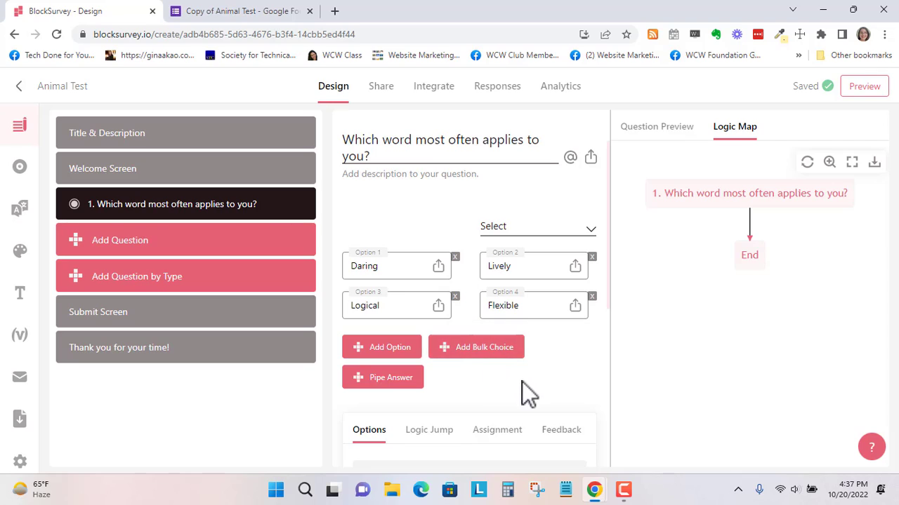
pyautogui.scroll(-2, 520, 384)
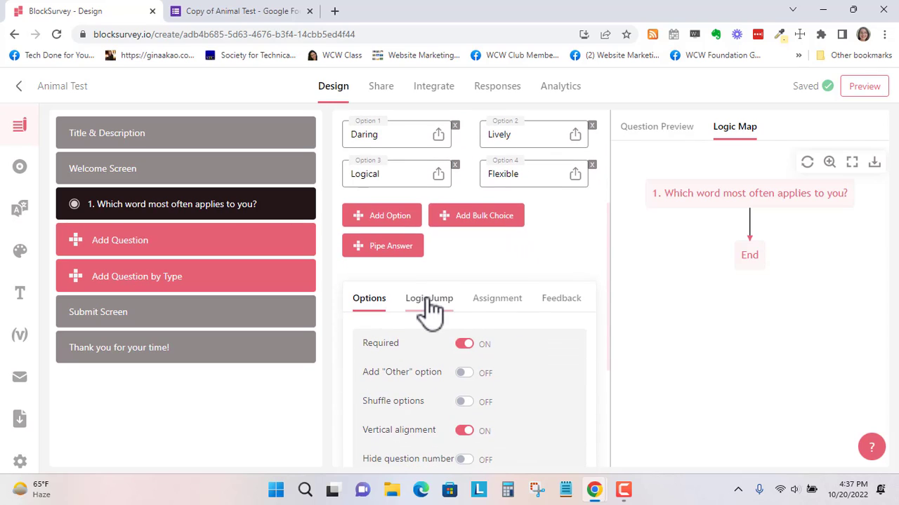
pyautogui.scroll(-1, 494, 314)
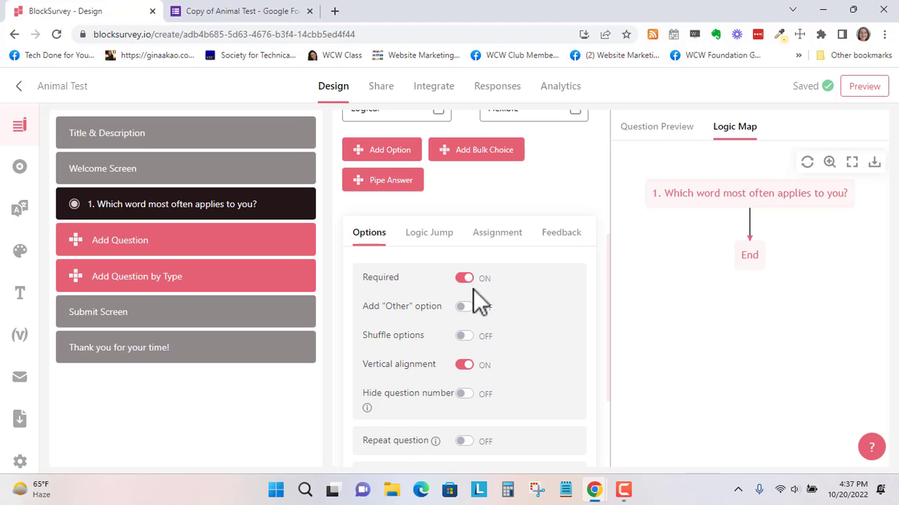
pyautogui.scroll(-1, 469, 315)
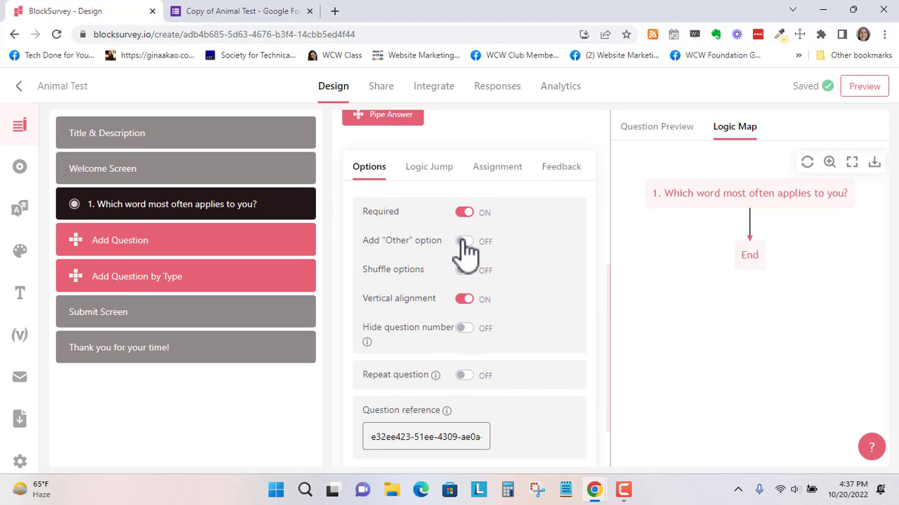
pyautogui.scroll(-1, 483, 306)
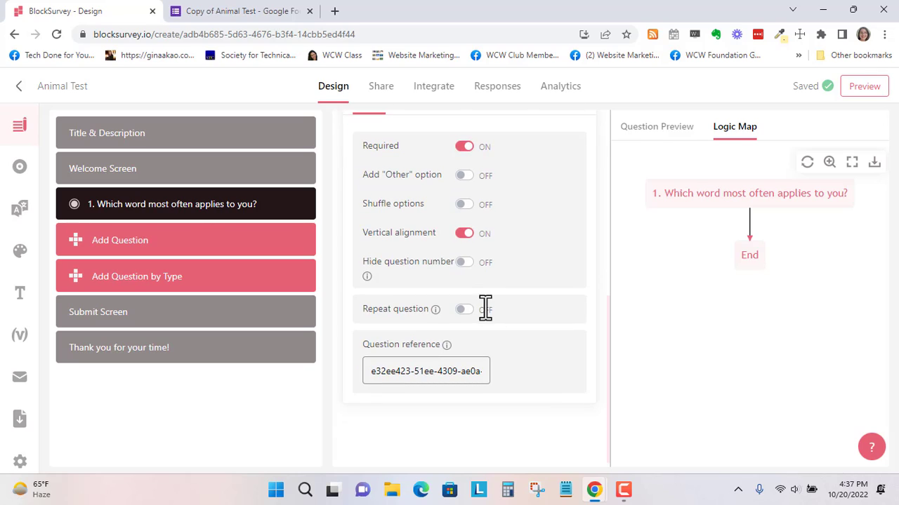
pyautogui.scroll(2, 484, 307)
pyautogui.click(436, 241)
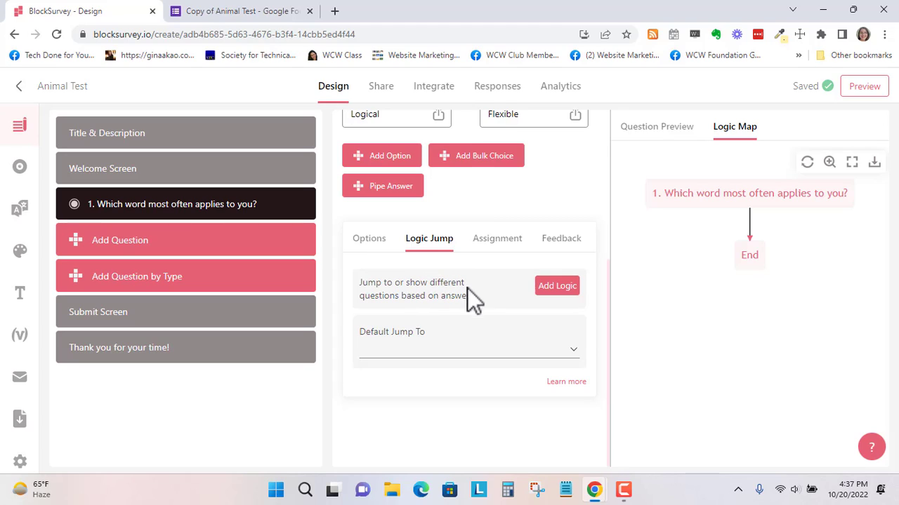
# - Add a score assignment to question 1 for the answer Daring and look over its score and text fields
pyautogui.click(498, 241)
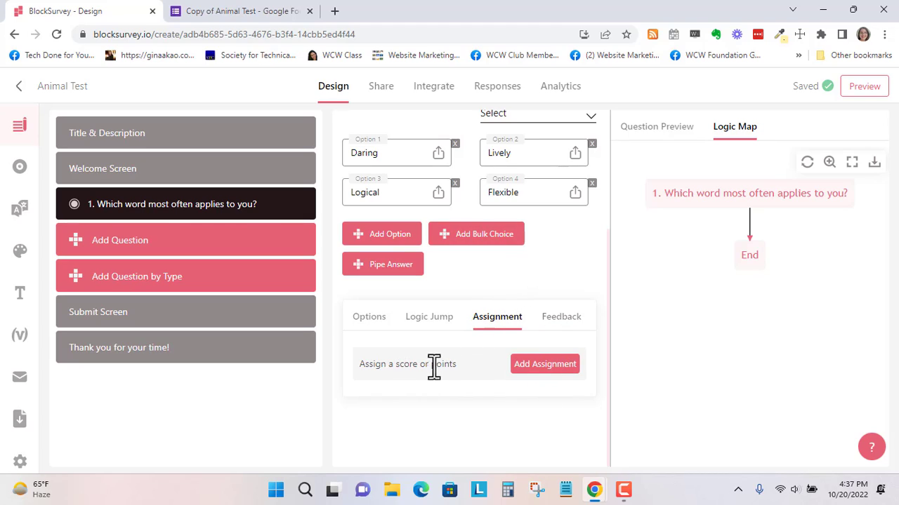
pyautogui.click(555, 367)
pyautogui.scroll(-1, 551, 372)
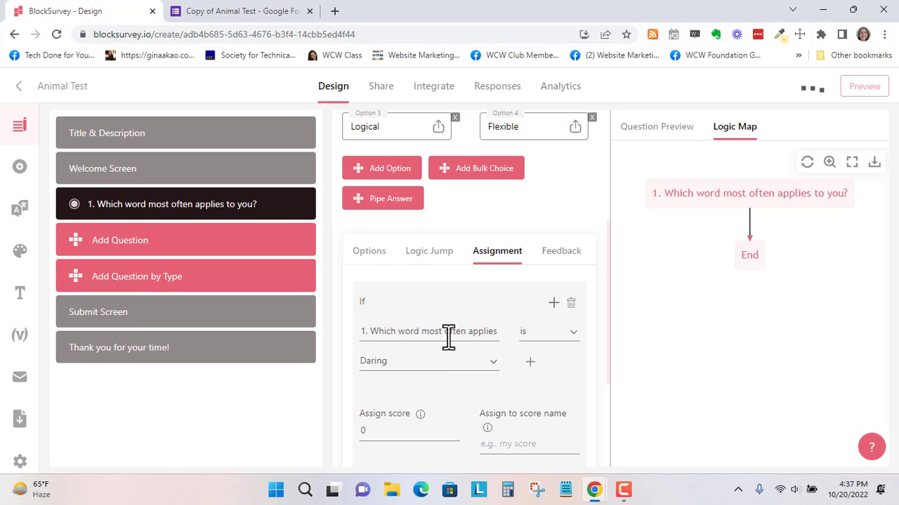
pyautogui.scroll(-1, 531, 332)
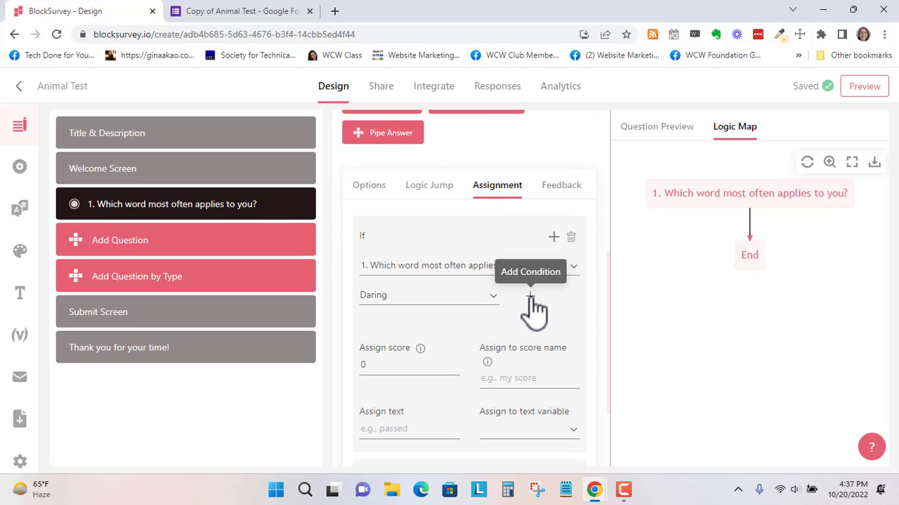
pyautogui.scroll(-1, 534, 309)
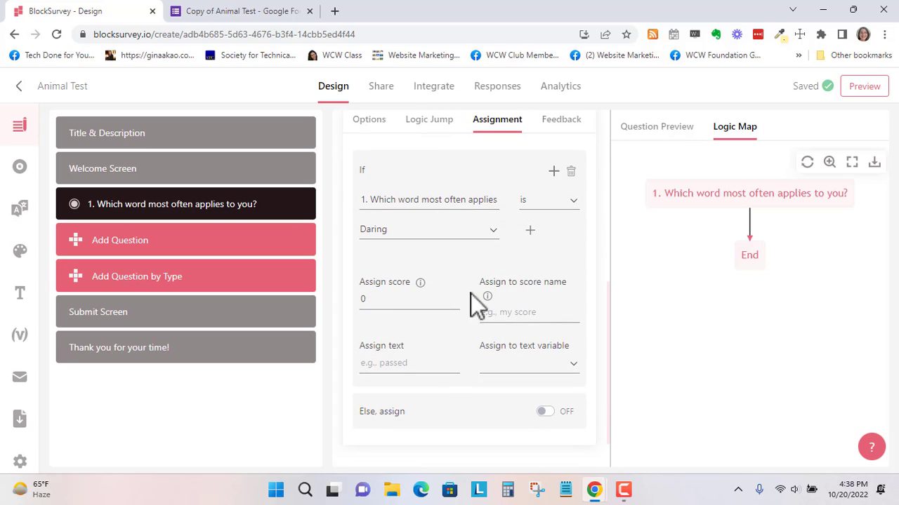
pyautogui.scroll(-1, 368, 357)
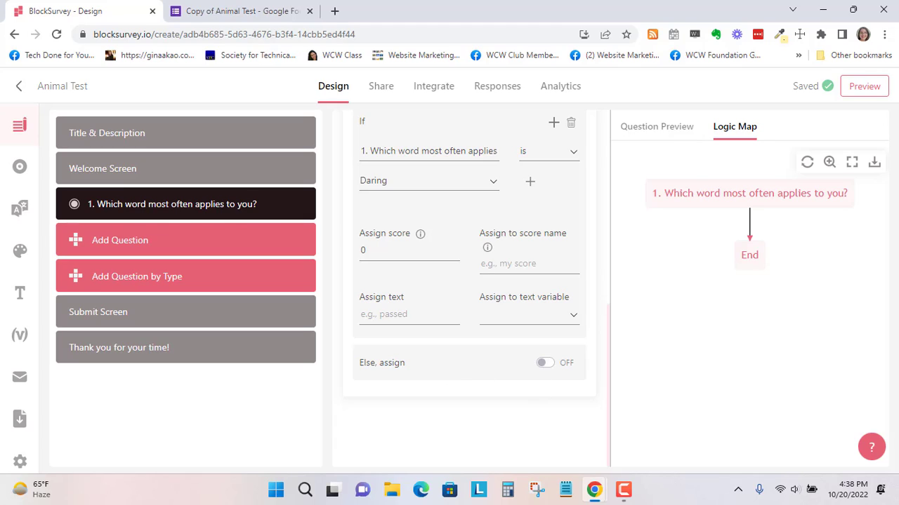
# - Review the Personal Profile Scoring Sheet in animal test.pdf and the Google Forms copy of Animal Test, and return to the BlockSurvey design page
pyautogui.moveTo(898, 38); pyautogui.dragTo(413, 5)
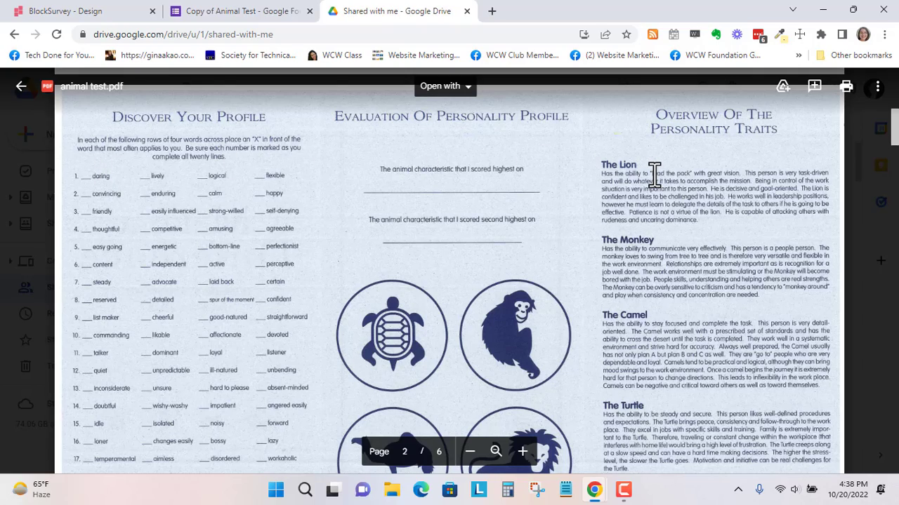
pyautogui.scroll(6, 653, 175)
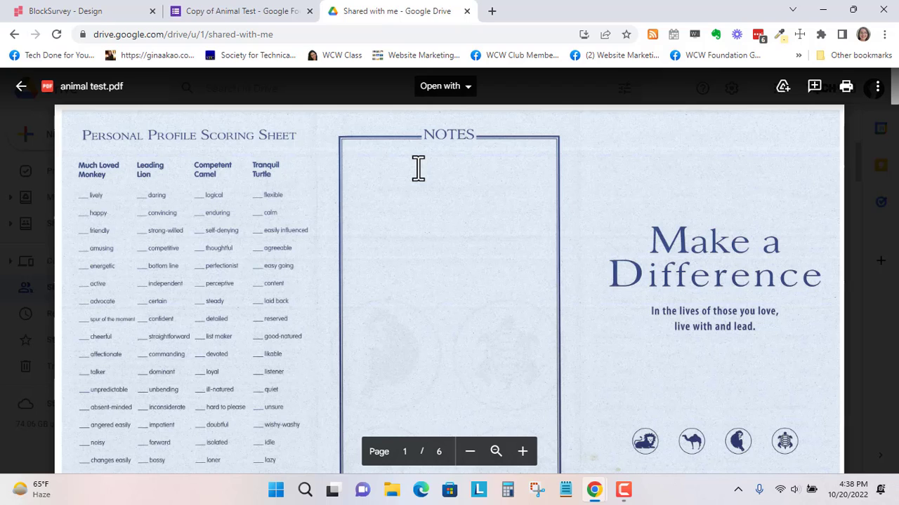
pyautogui.scroll(-3, 418, 168)
pyautogui.scroll(3, 418, 169)
pyautogui.click(247, 16)
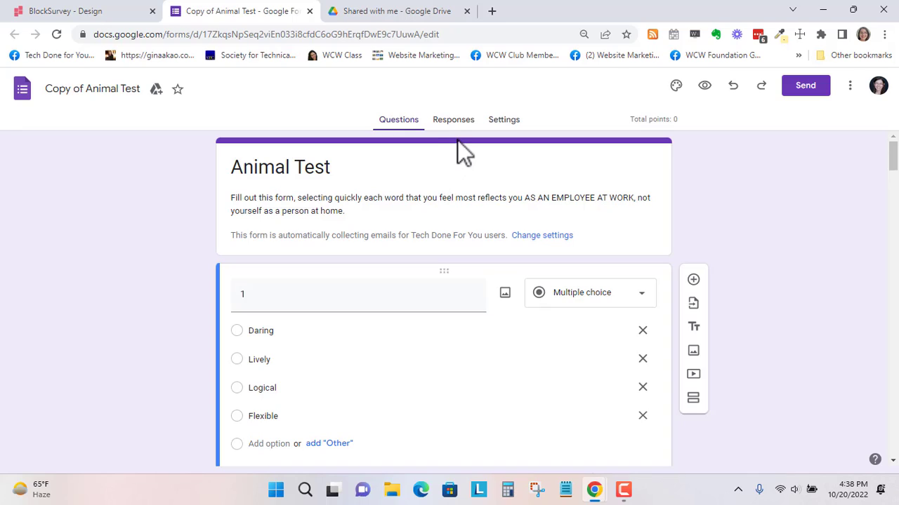
pyautogui.click(66, 16)
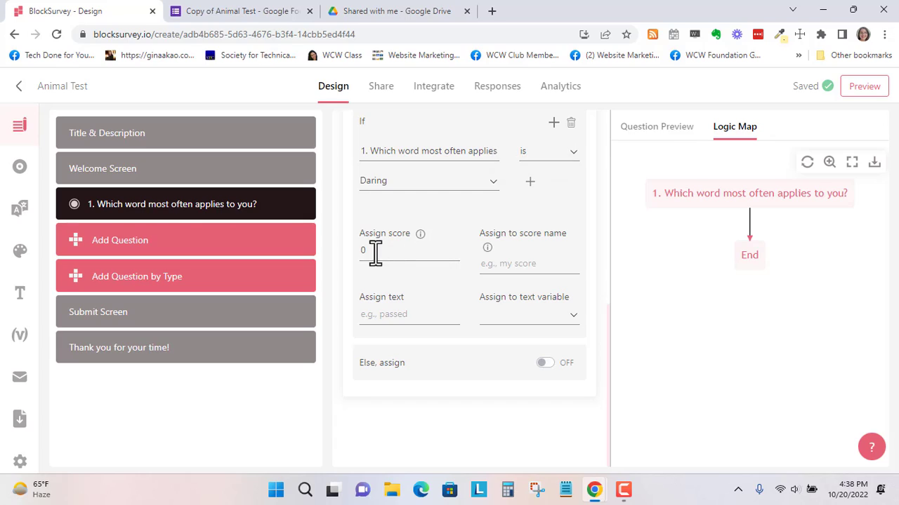
# - Set both the score name and the assign text of the Daring assignment to Lion, and check the available text variables
pyautogui.moveTo(373, 255); pyautogui.dragTo(358, 253)
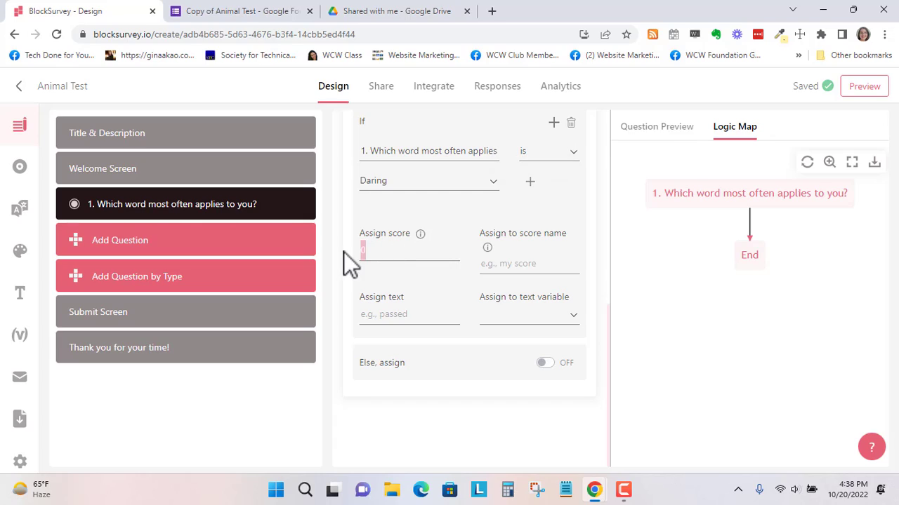
pyautogui.click(519, 267)
pyautogui.write('Lion')
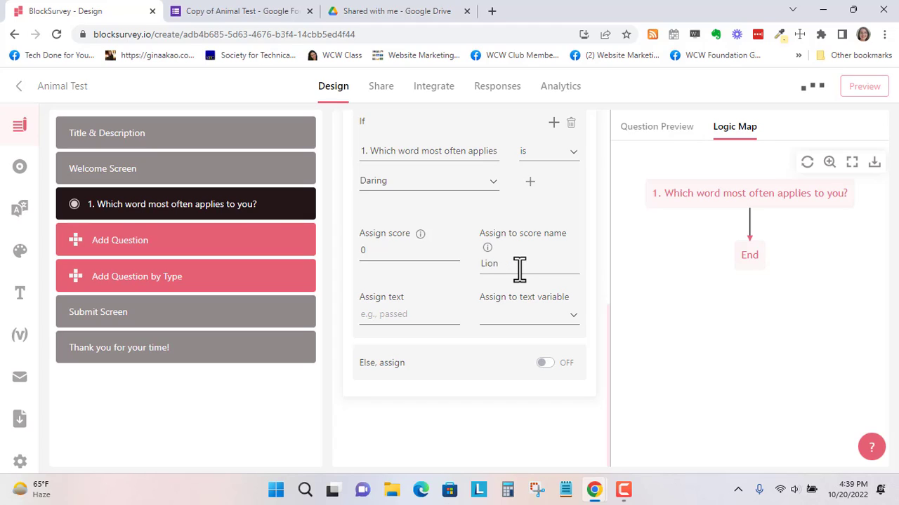
pyautogui.click(423, 316)
pyautogui.write('Lion')
pyautogui.click(574, 316)
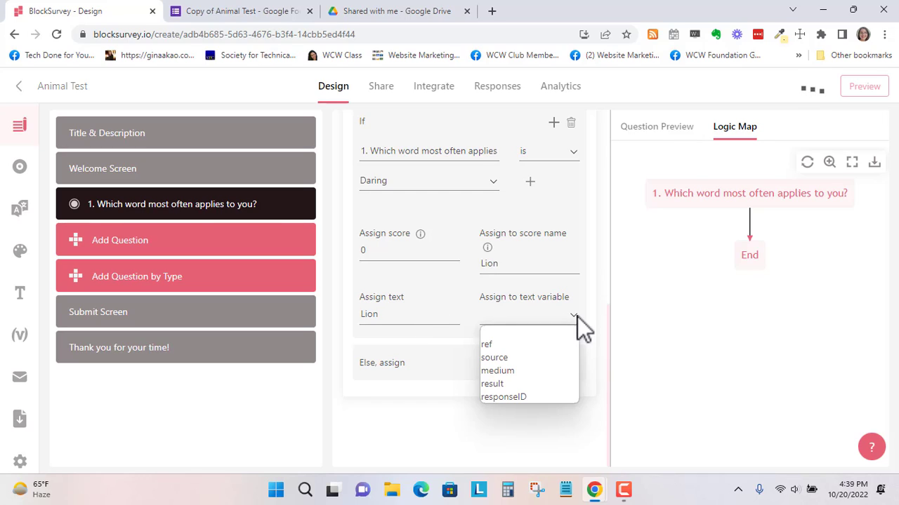
pyautogui.click(577, 317)
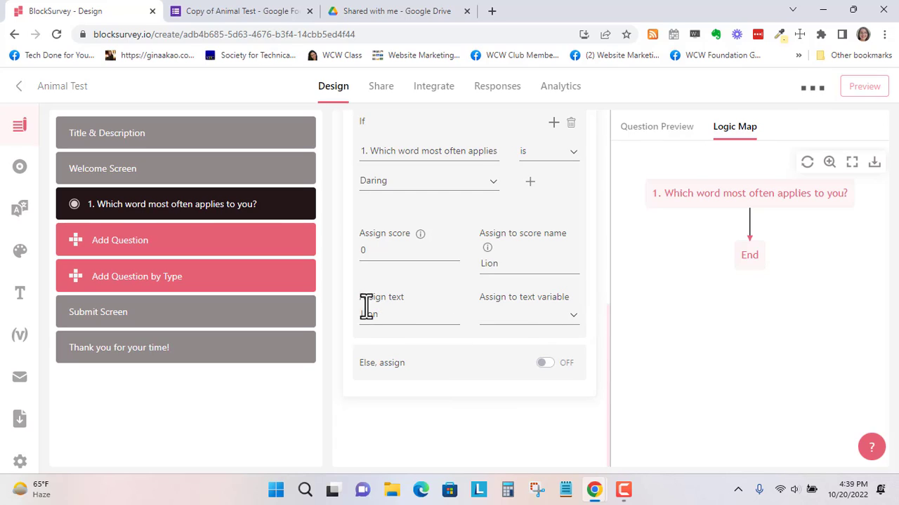
# - Read the Assign score help text and set the assigned score for the Daring answer to 1
pyautogui.scroll(2, 541, 207)
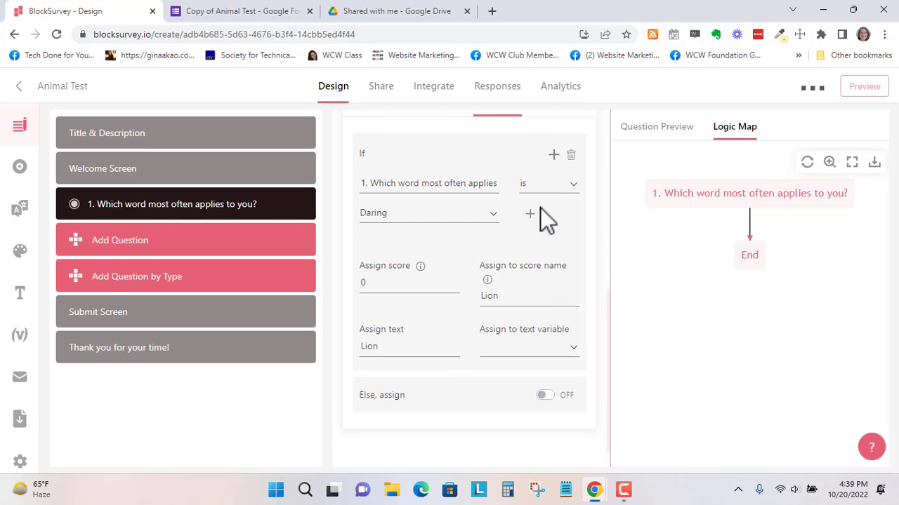
pyautogui.scroll(-1, 511, 264)
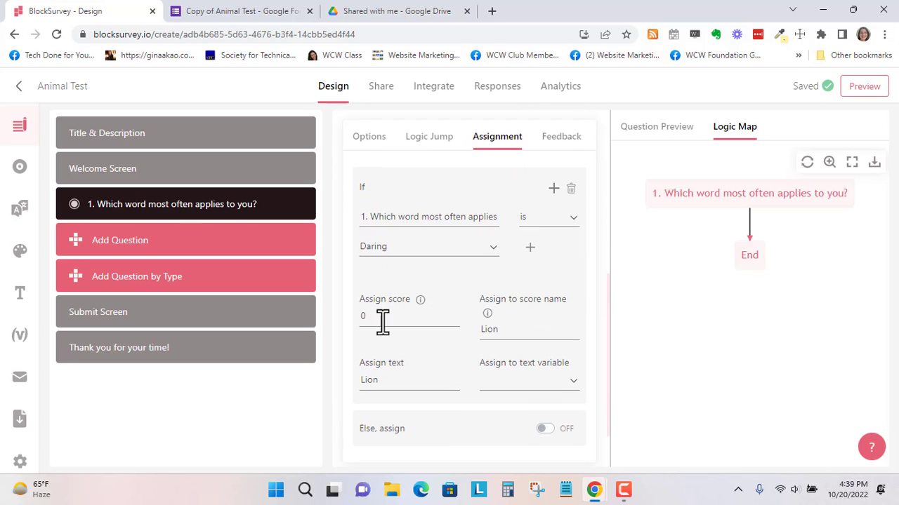
pyautogui.moveTo(421, 307)
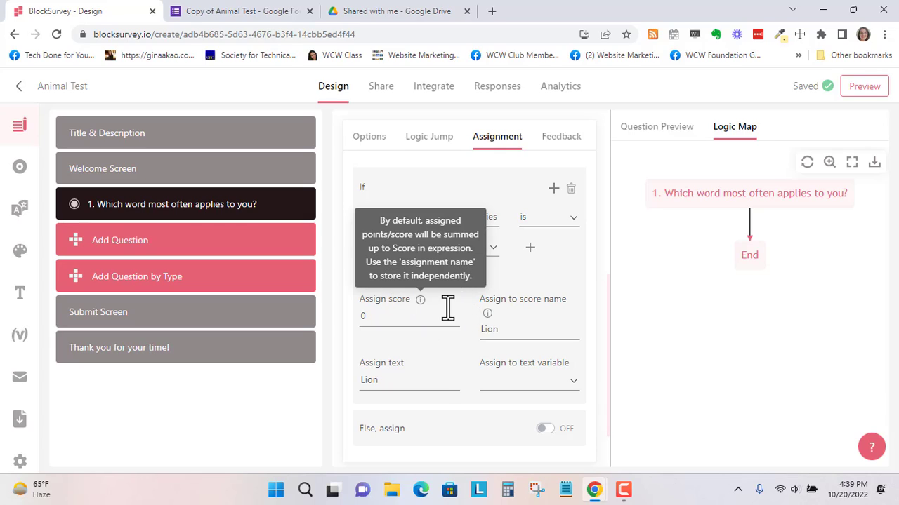
pyautogui.scroll(-1, 446, 306)
pyautogui.scroll(-1, 596, 254)
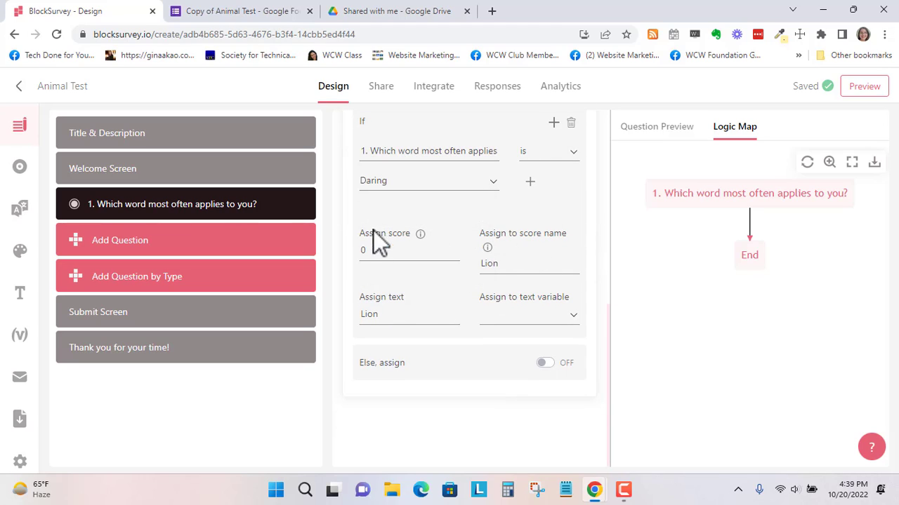
pyautogui.moveTo(400, 249); pyautogui.dragTo(336, 254)
pyautogui.write('1')
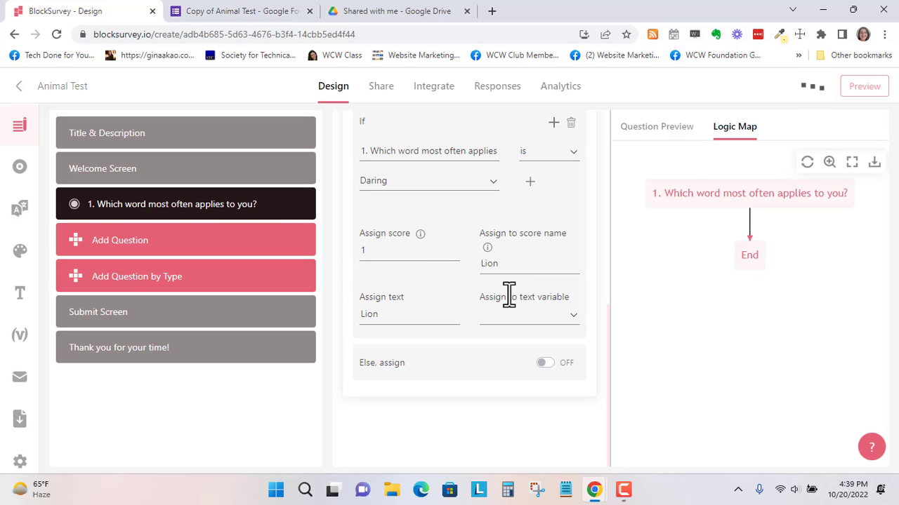
pyautogui.scroll(3, 505, 308)
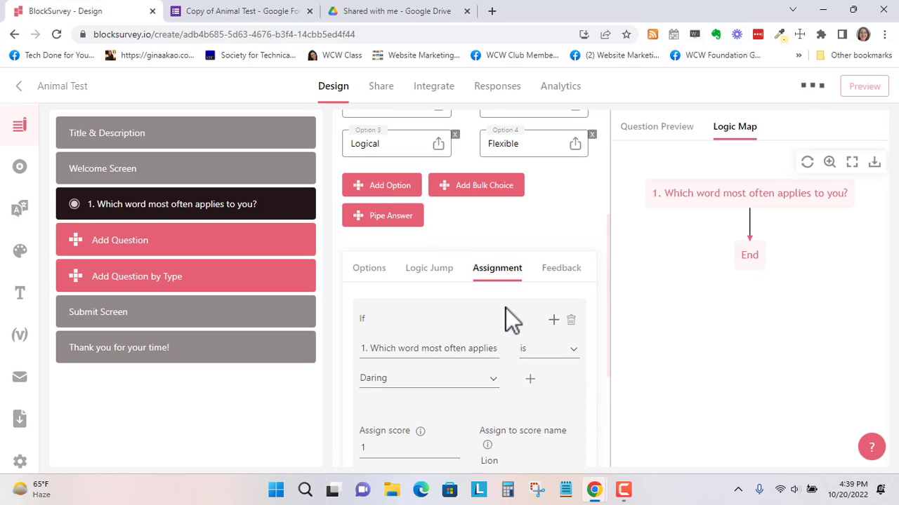
pyautogui.scroll(2, 505, 308)
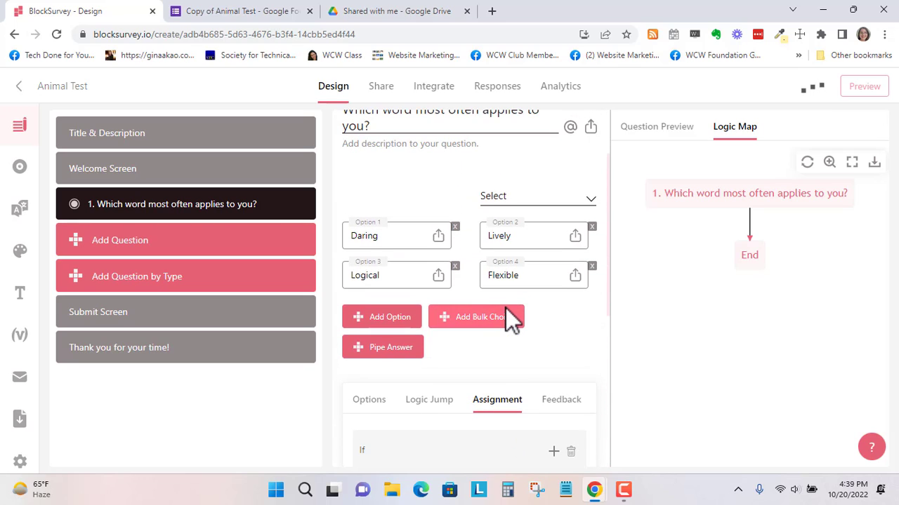
# - Add a second assignment to question 1 below the one for the answer Daring
pyautogui.scroll(-2, 509, 306)
pyautogui.scroll(-3, 509, 306)
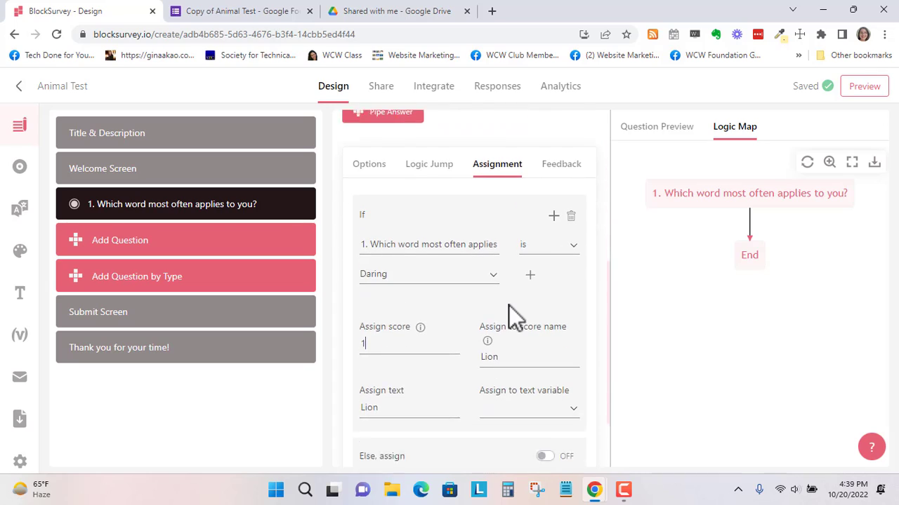
pyautogui.scroll(-2, 511, 256)
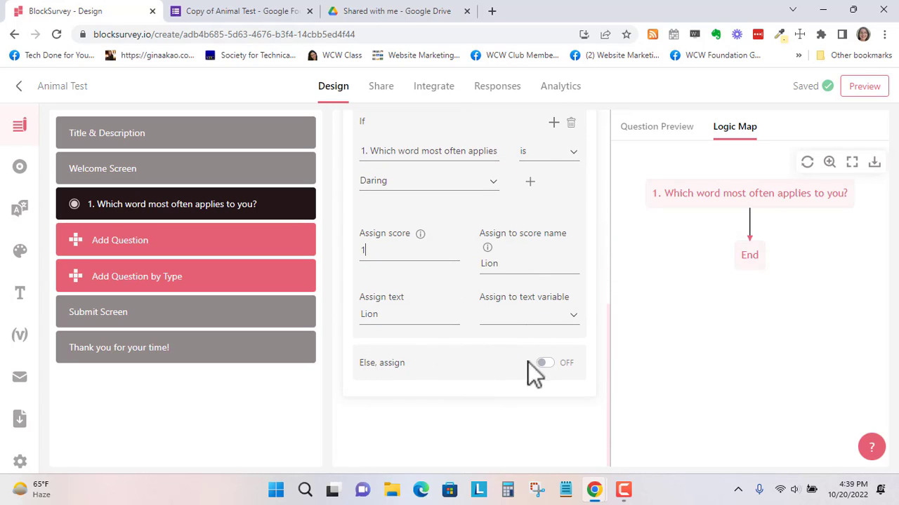
pyautogui.scroll(2, 578, 254)
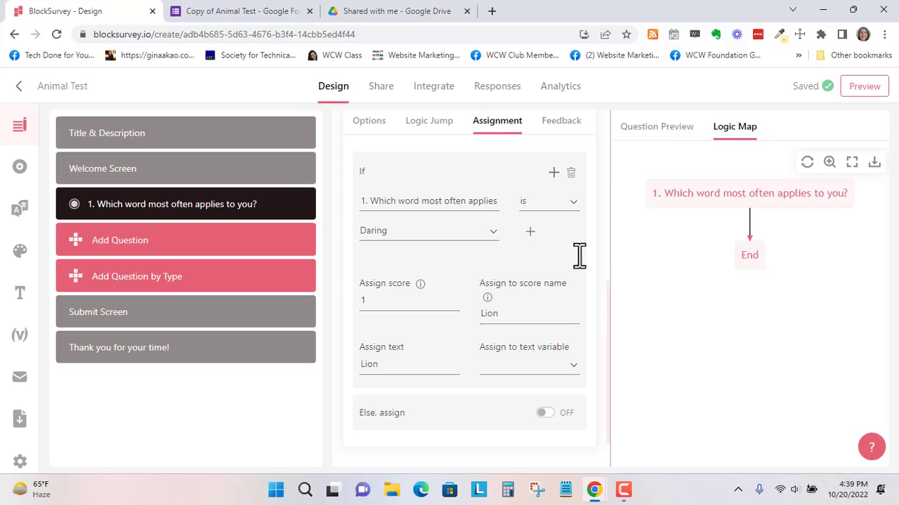
pyautogui.click(554, 188)
pyautogui.scroll(-3, 520, 284)
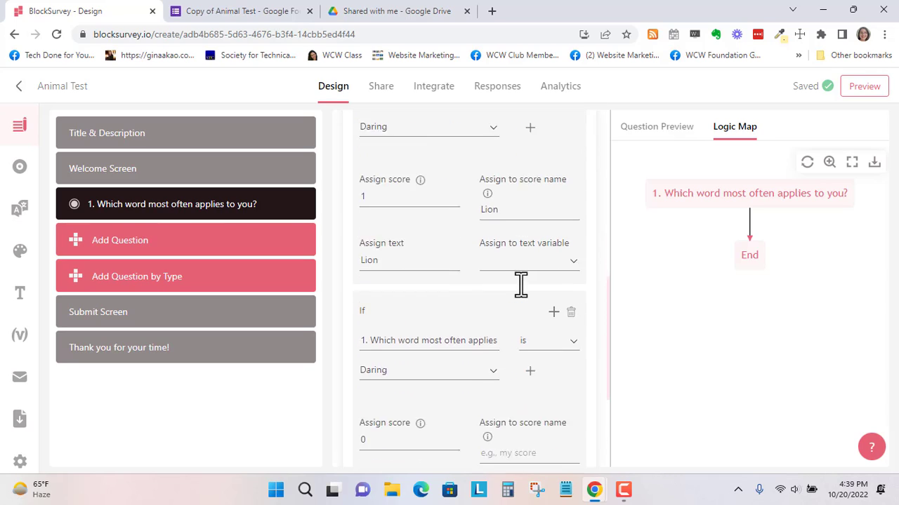
pyautogui.scroll(-2, 520, 284)
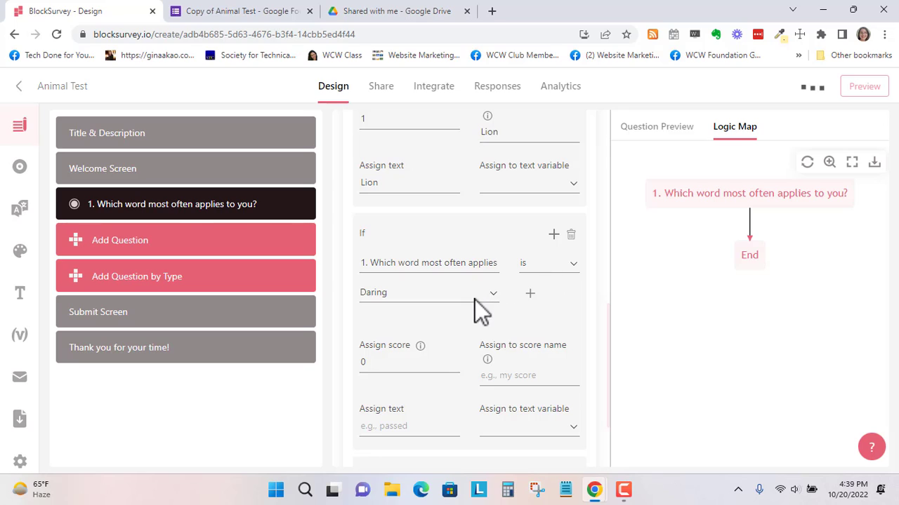
# - Check the answer options of the new assignment, consult the Personal Profile Scoring Sheet in animal test.pdf, and return to the BlockSurvey design page
pyautogui.click(495, 294)
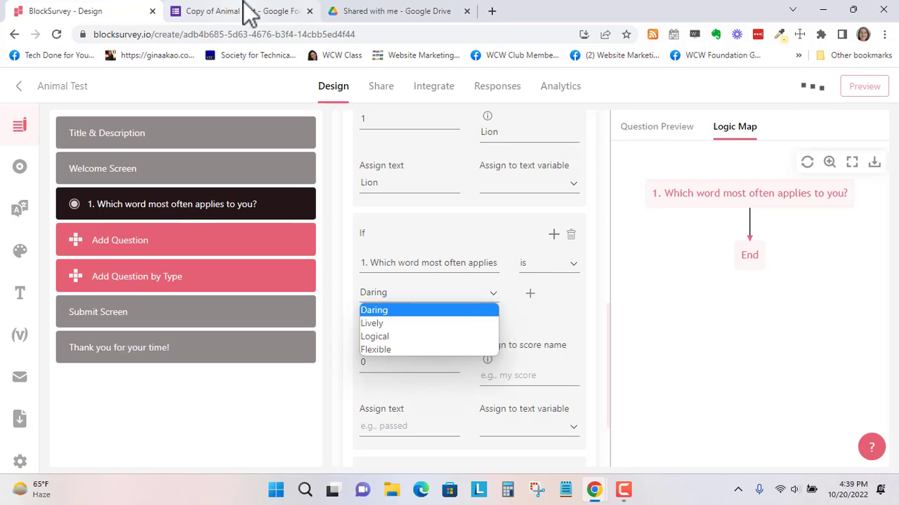
pyautogui.click(376, 12)
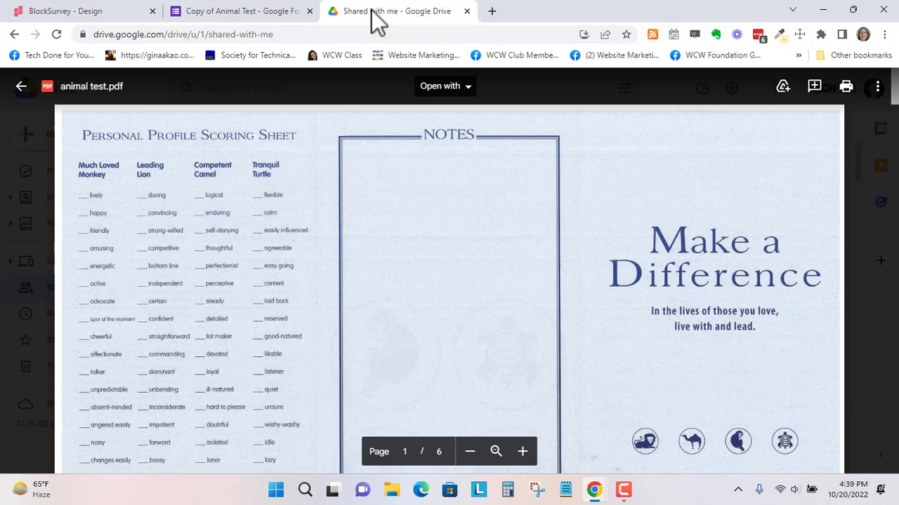
pyautogui.click(77, 12)
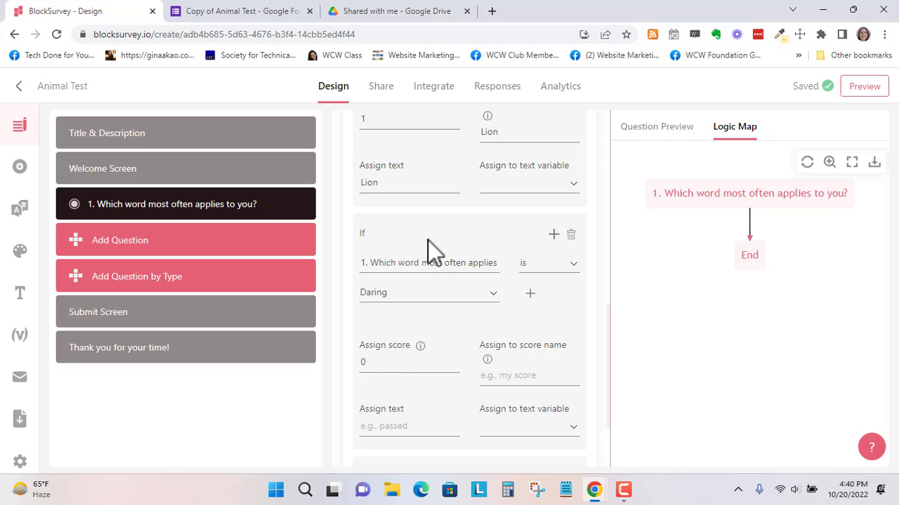
pyautogui.scroll(-1, 421, 277)
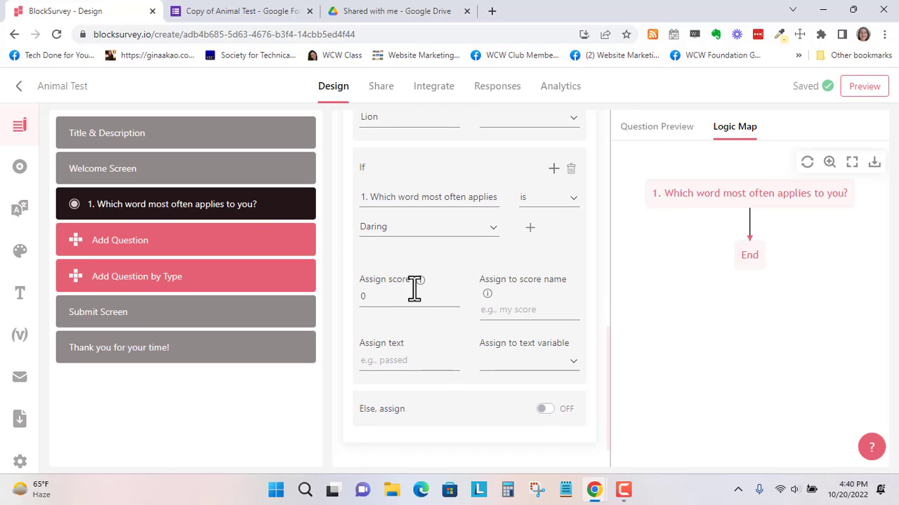
pyautogui.scroll(1, 414, 284)
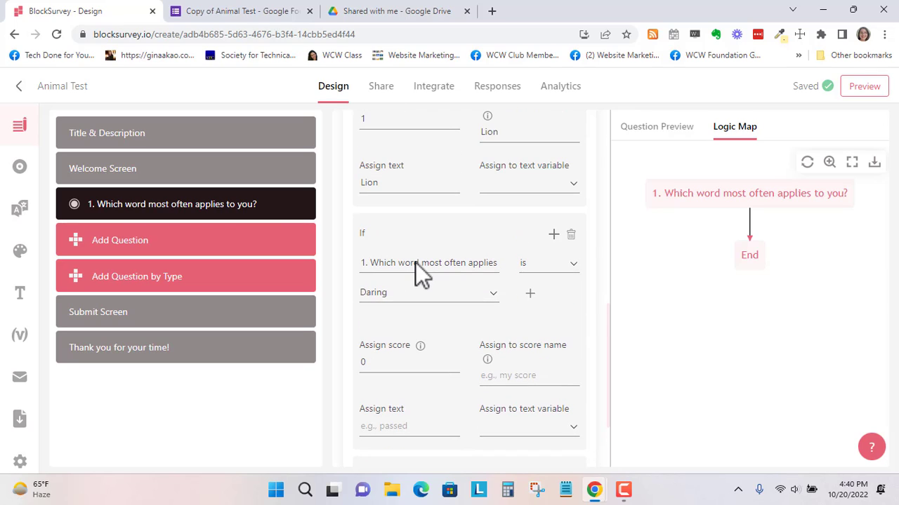
# - Make the second assignment apply to the answer Lively, with score 2 and both the score name and assign text Monkey
pyautogui.click(492, 296)
pyautogui.click(415, 323)
pyautogui.scroll(-1, 395, 341)
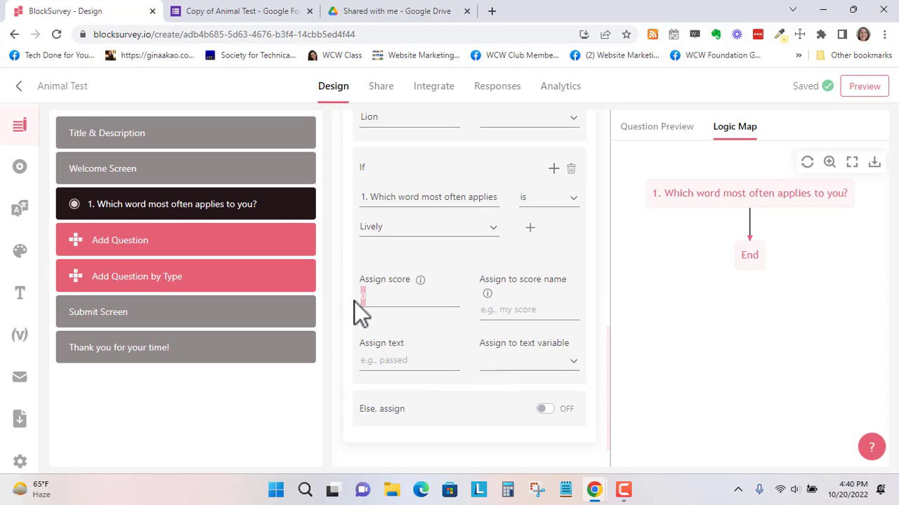
pyautogui.write('2')
pyautogui.click(509, 315)
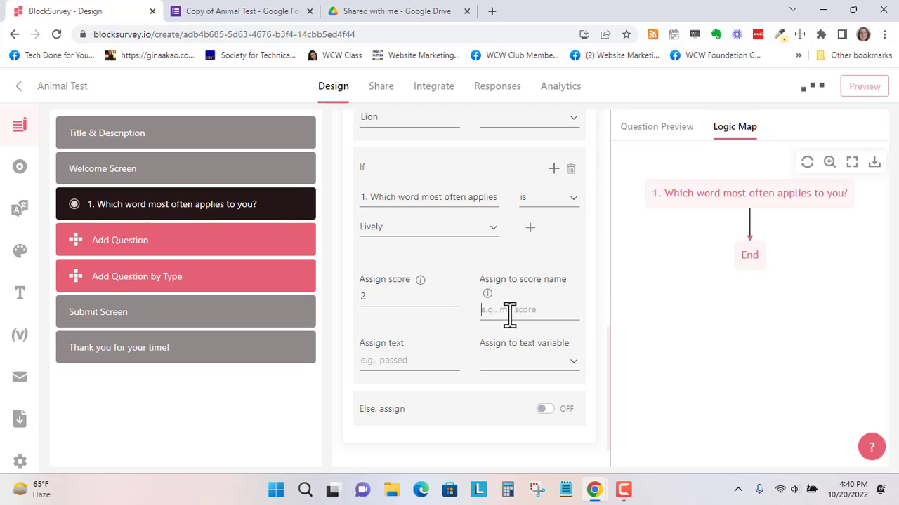
pyautogui.write('Monkey')
pyautogui.click(415, 361)
pyautogui.write('Monkey')
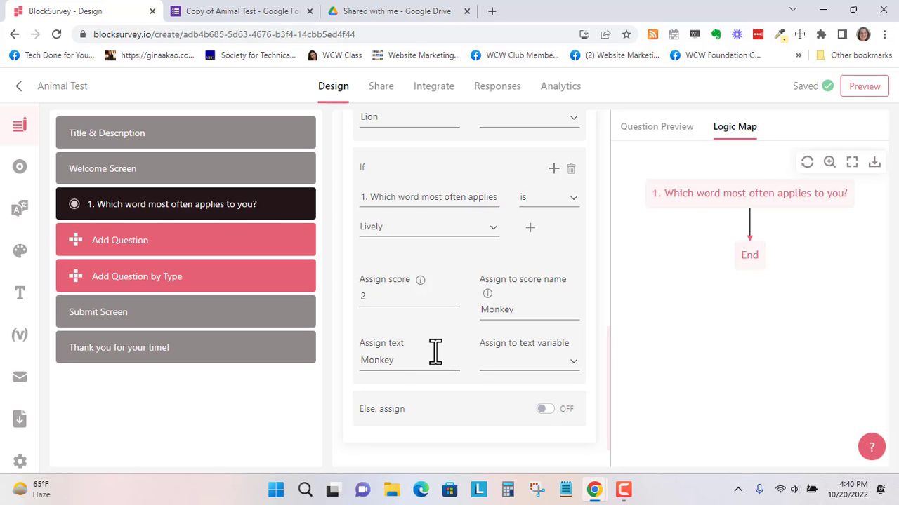
# - Review the first two assignments, compare the scoring sheet in animal test.pdf with the Google Forms copy, and return to the BlockSurvey design page
pyautogui.scroll(3, 433, 352)
pyautogui.scroll(-3, 432, 353)
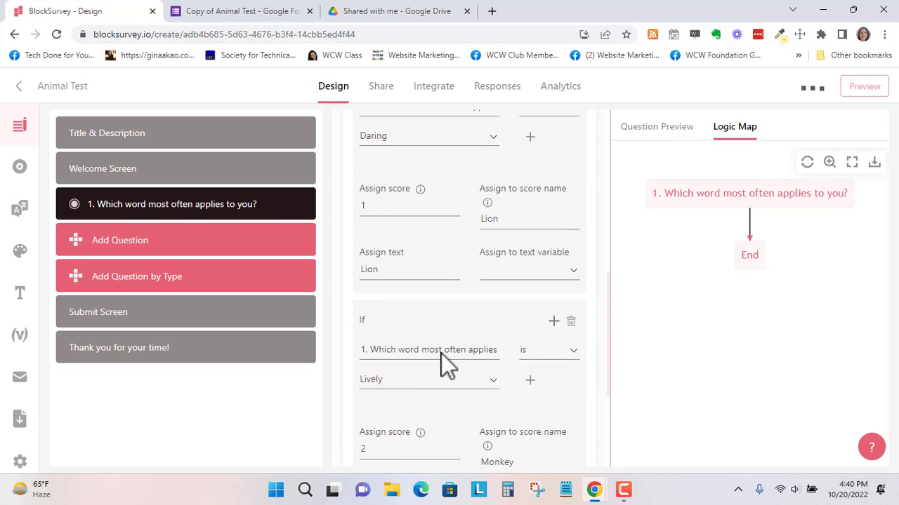
pyautogui.click(397, 14)
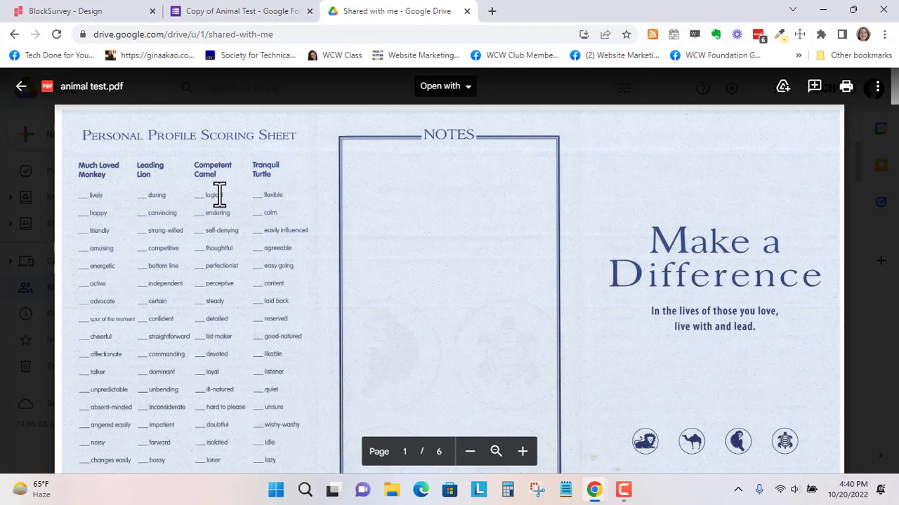
pyautogui.moveTo(242, 16)
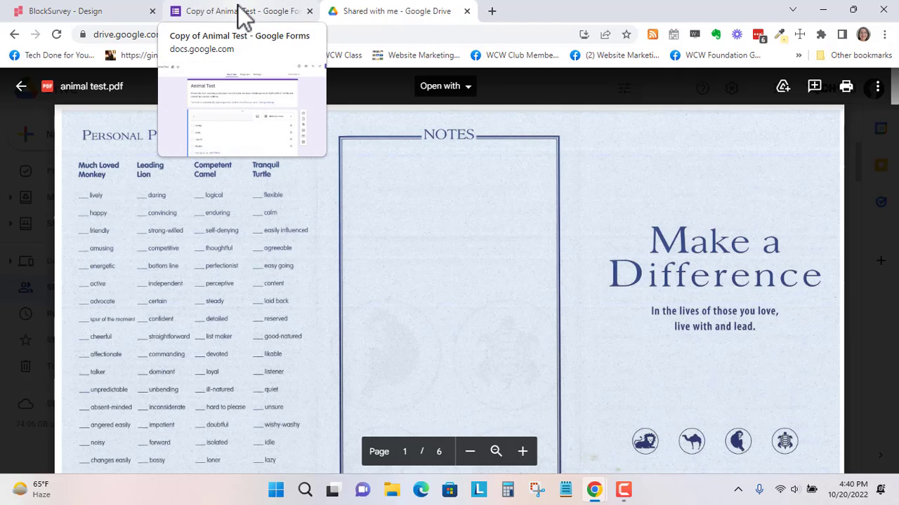
pyautogui.click(242, 15)
pyautogui.click(42, 13)
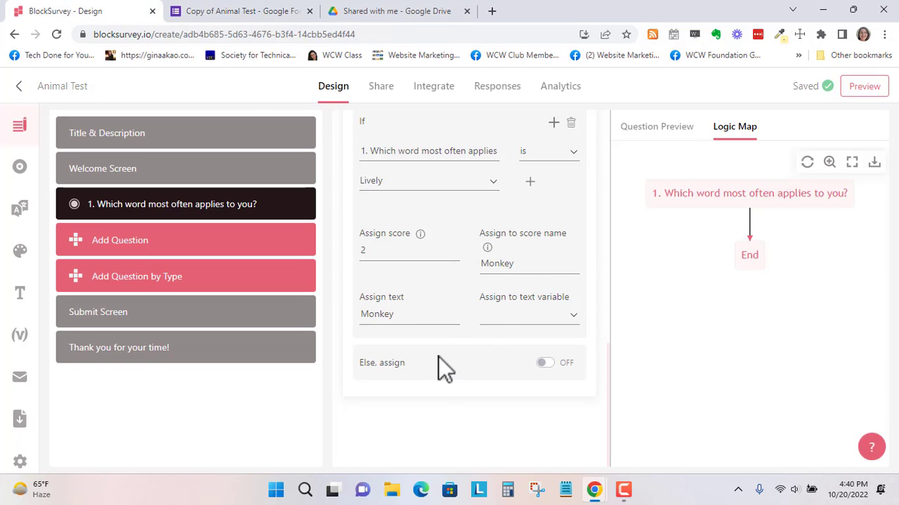
# - Add a third assignment to question 1 below the one for the answer Lively
pyautogui.scroll(2, 546, 300)
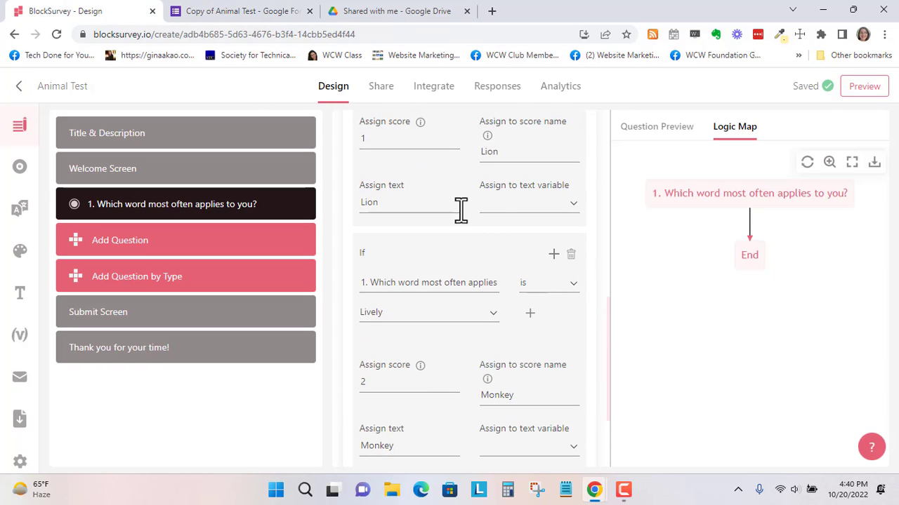
pyautogui.scroll(-2, 460, 211)
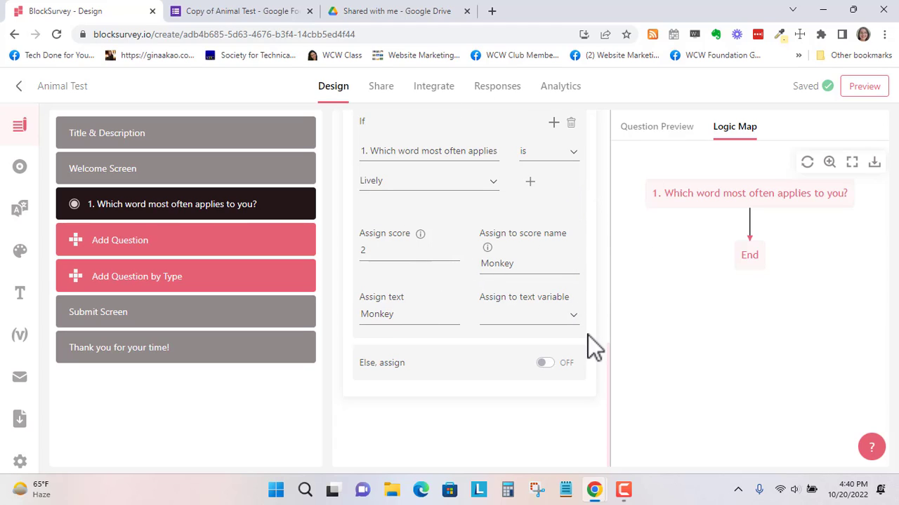
pyautogui.scroll(1, 555, 175)
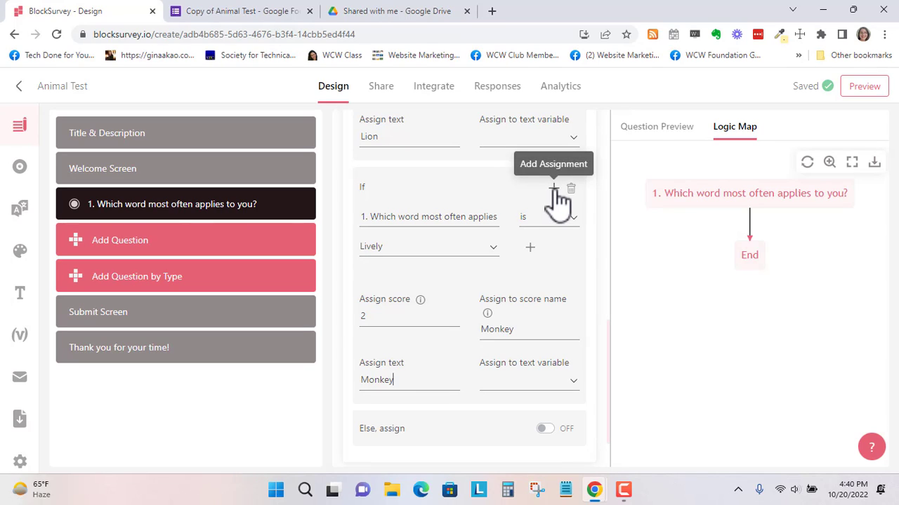
pyautogui.click(553, 188)
pyautogui.scroll(-3, 507, 320)
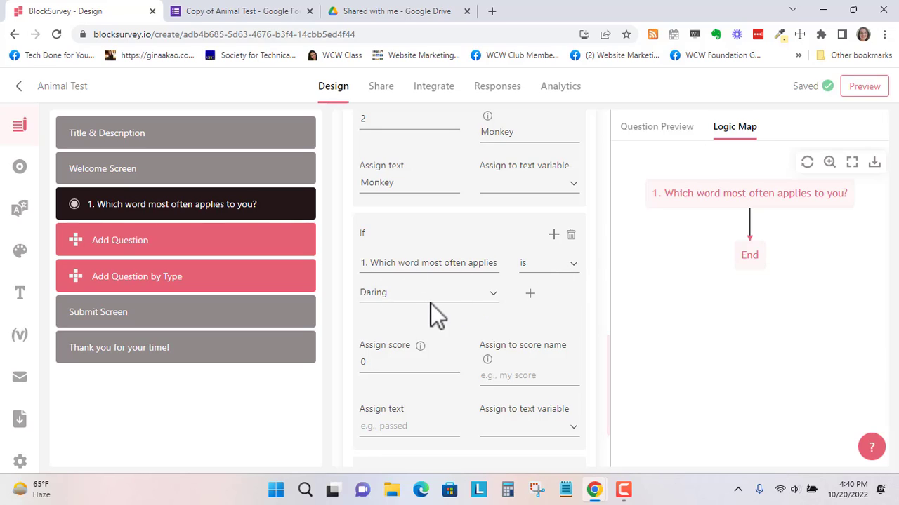
# - Make the third assignment apply to the answer Logical, with score 3 and both the score name and assign text Camel
pyautogui.click(470, 294)
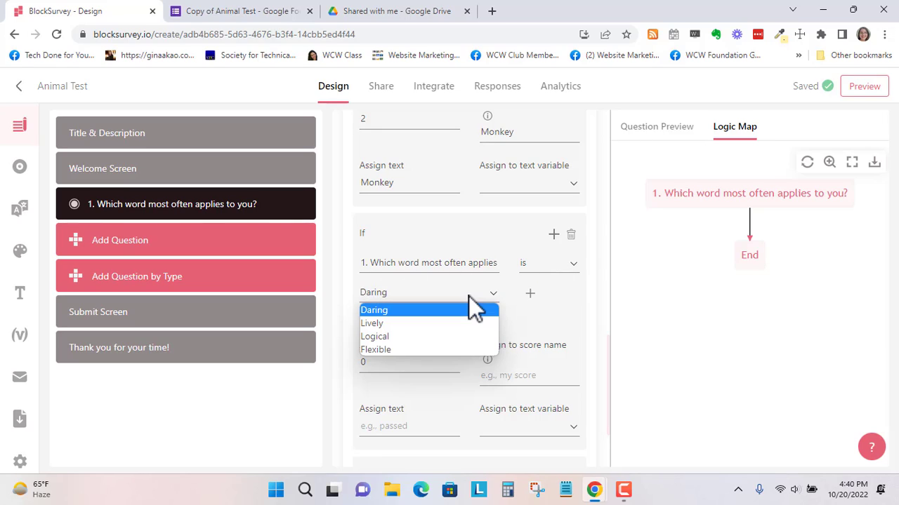
pyautogui.click(400, 337)
pyautogui.moveTo(396, 362); pyautogui.dragTo(356, 363)
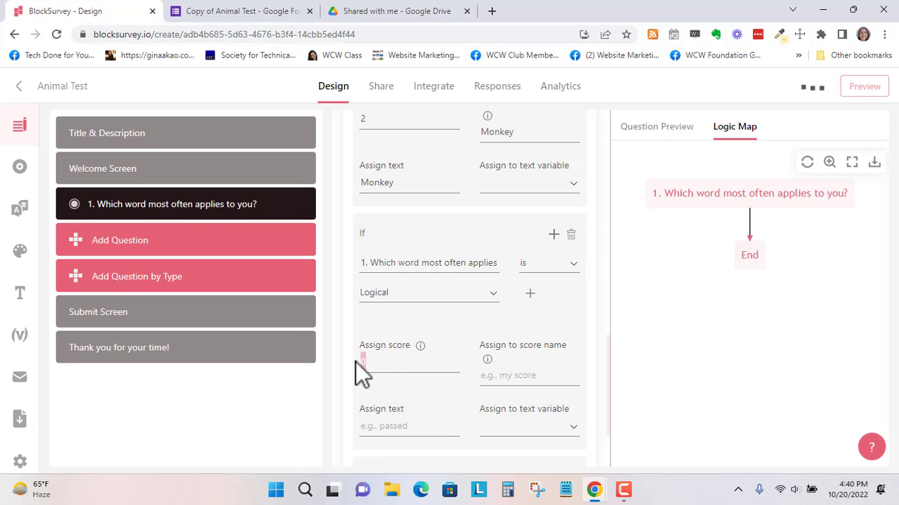
pyautogui.write('3')
pyautogui.click(502, 376)
pyautogui.write('Camel')
pyautogui.click(403, 425)
pyautogui.write('Camel')
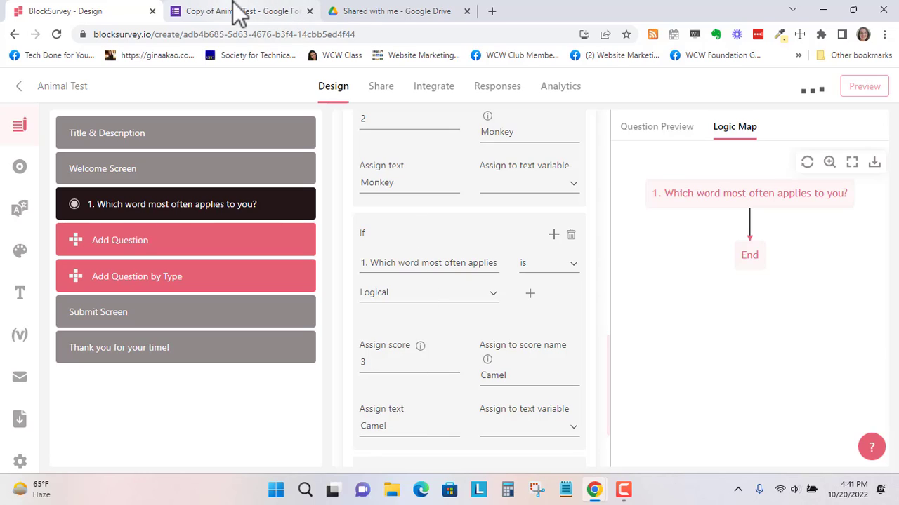
# - Consult the scoring sheet in animal test.pdf, return to BlockSurvey, and add a fourth assignment below the one for the answer Logical
pyautogui.click(380, 19)
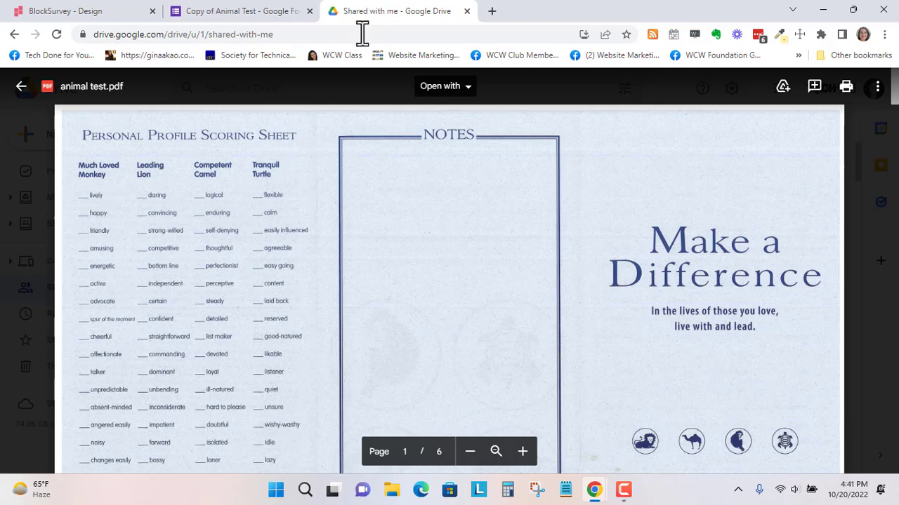
pyautogui.click(76, 13)
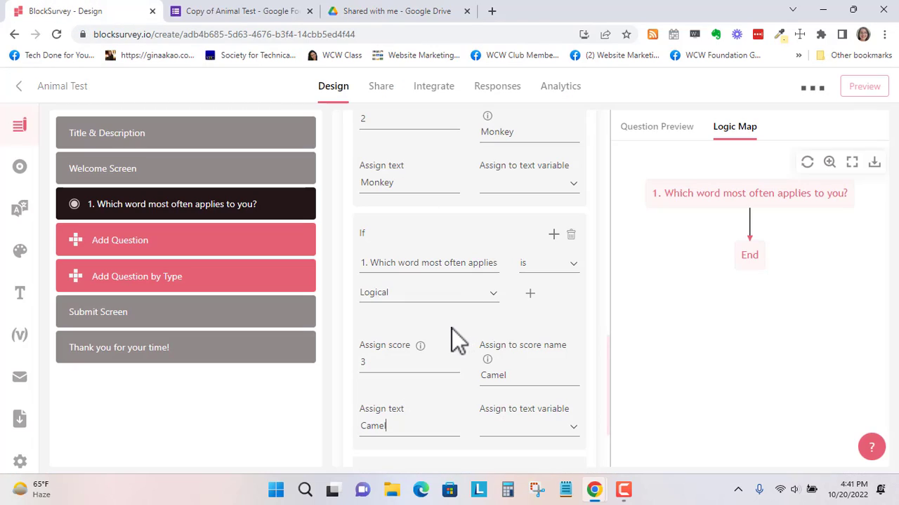
pyautogui.scroll(-2, 455, 341)
pyautogui.scroll(1, 455, 340)
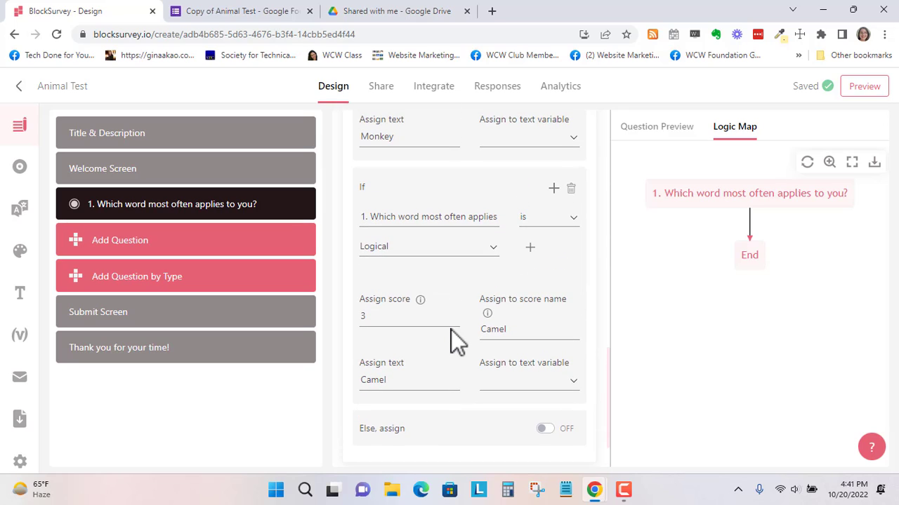
pyautogui.click(552, 187)
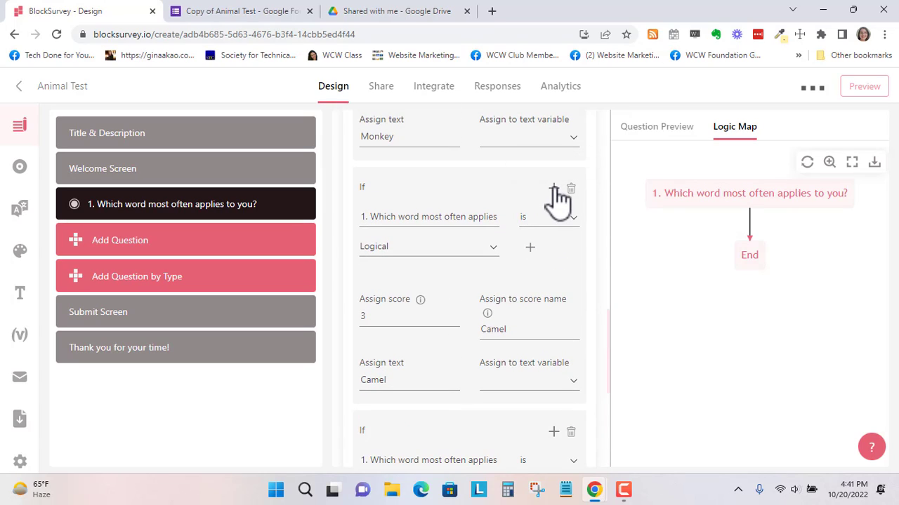
pyautogui.scroll(-2, 432, 341)
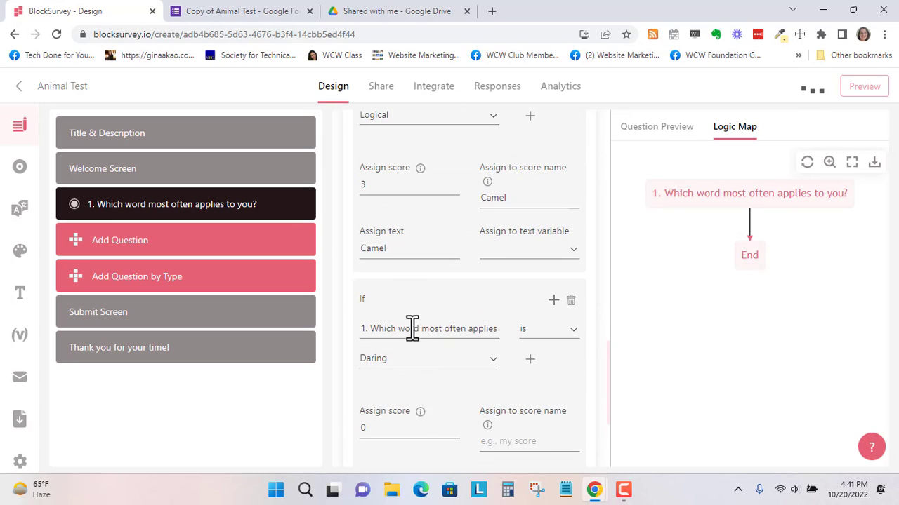
# - Make the fourth assignment apply to the answer Flexible, with score 4 and both the score name and assign text Turtle
pyautogui.click(441, 360)
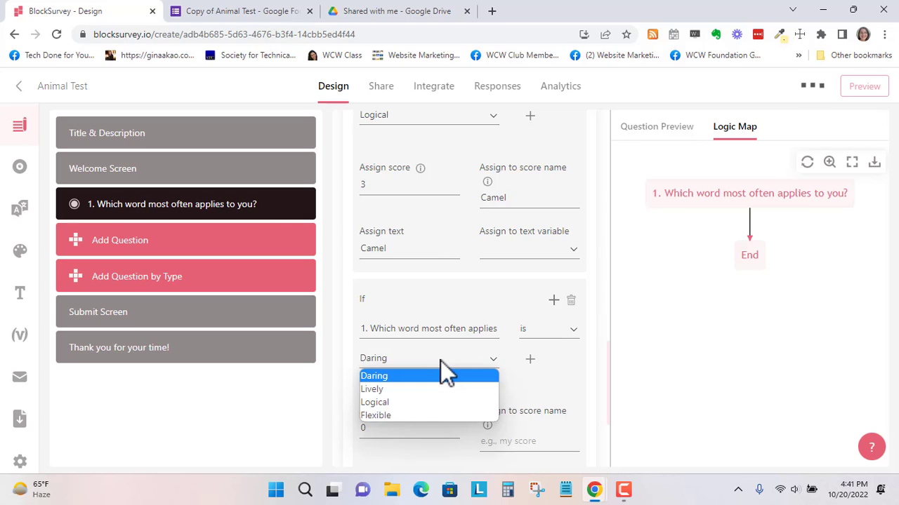
pyautogui.click(389, 415)
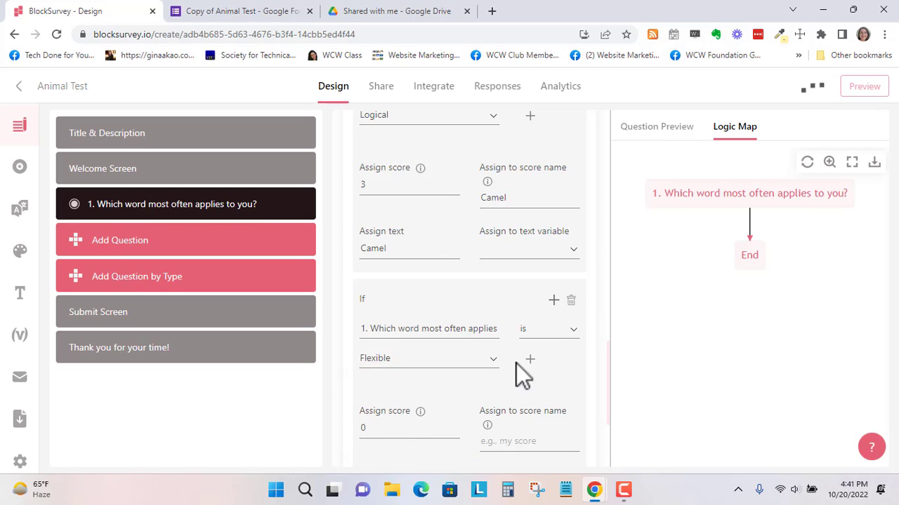
pyautogui.scroll(-2, 427, 400)
pyautogui.moveTo(409, 299); pyautogui.dragTo(357, 299)
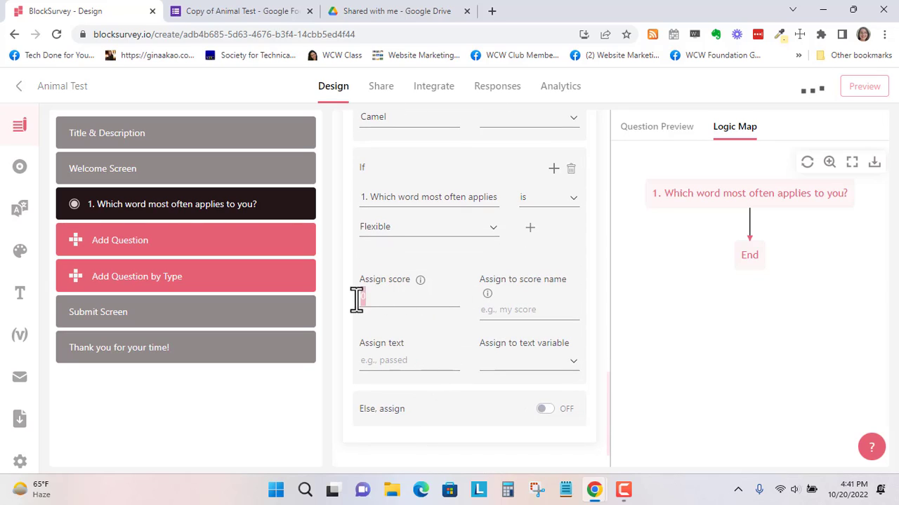
pyautogui.write('4')
pyautogui.click(517, 313)
pyautogui.write('Turtle')
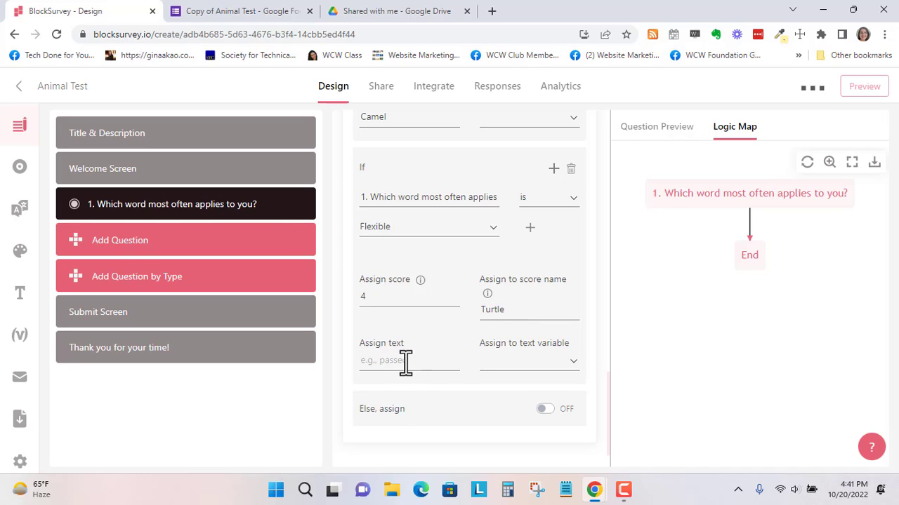
pyautogui.write('Turtle')
pyautogui.scroll(-1, 493, 319)
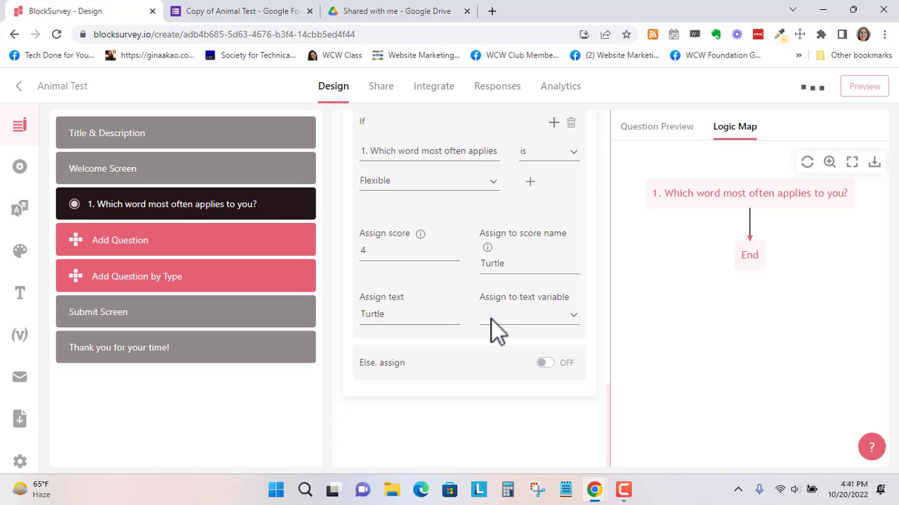
pyautogui.scroll(6, 560, 197)
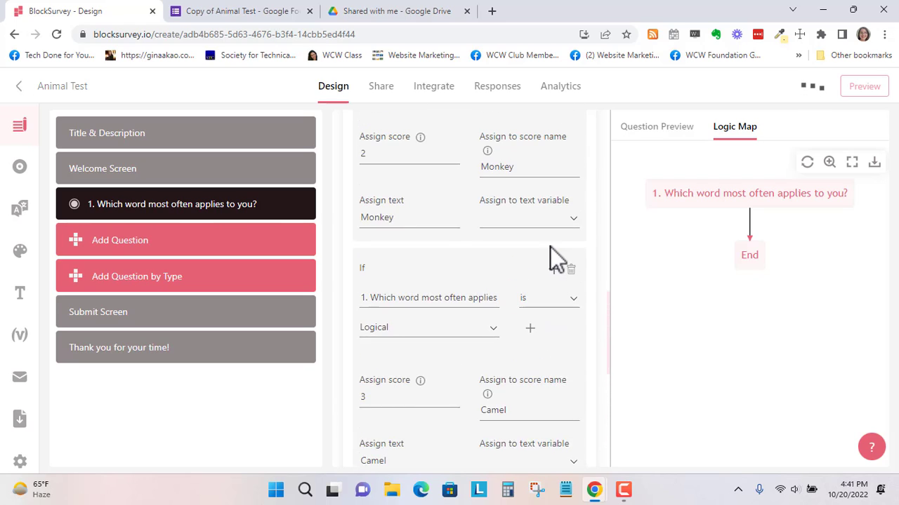
# - Examine question 1's feedback settings and the list of ready-made answer sets available for its options
pyautogui.scroll(10, 552, 253)
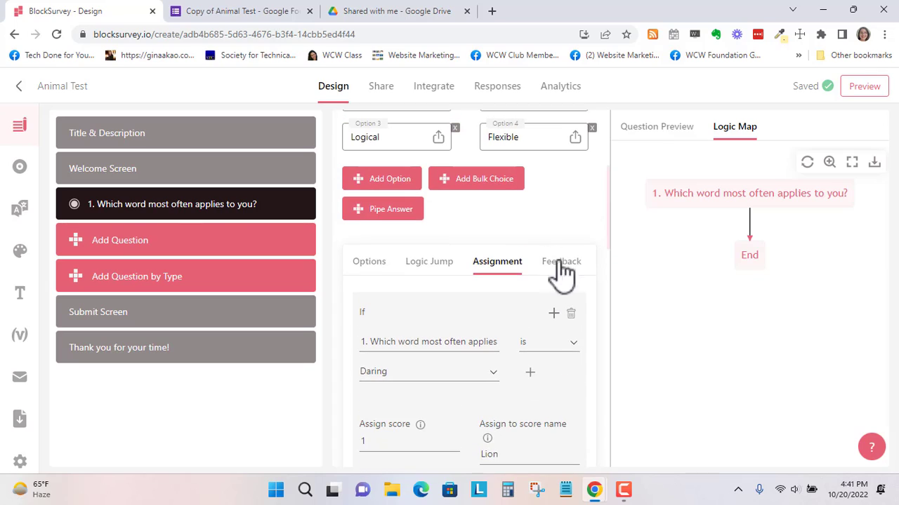
pyautogui.click(562, 267)
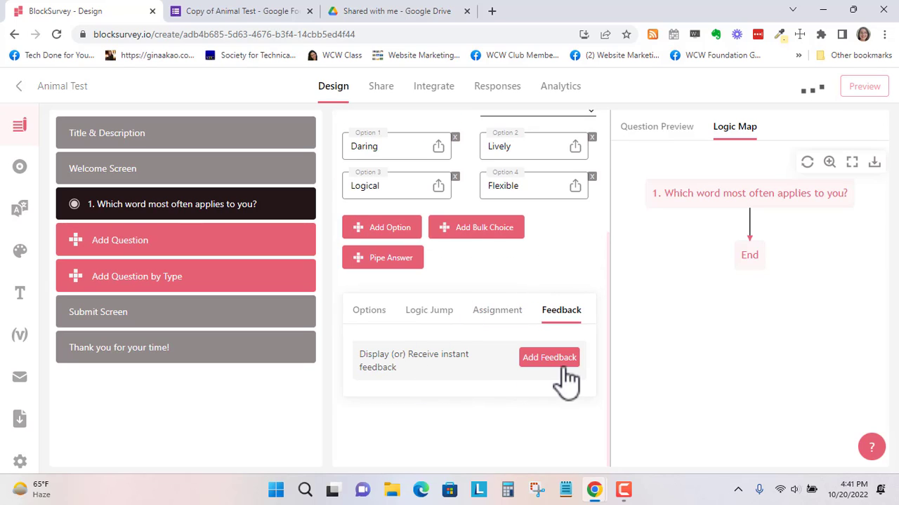
pyautogui.scroll(3, 542, 311)
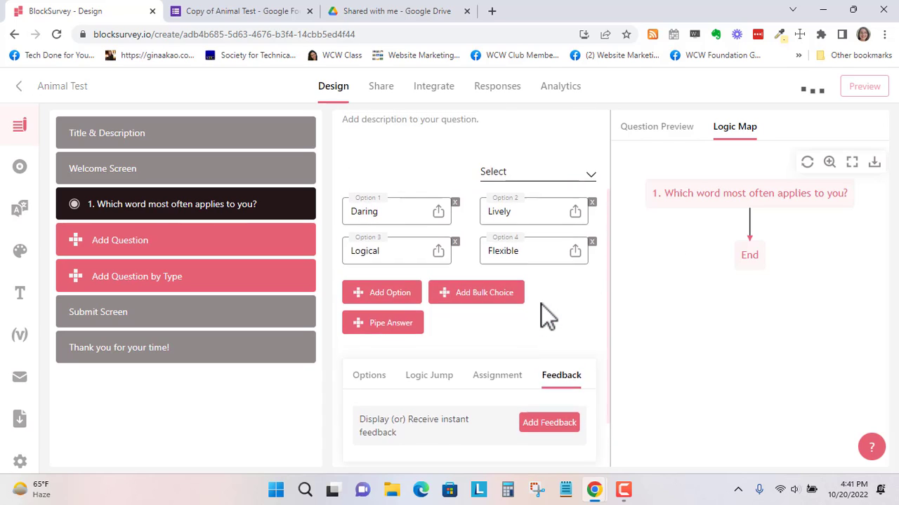
pyautogui.scroll(1, 577, 330)
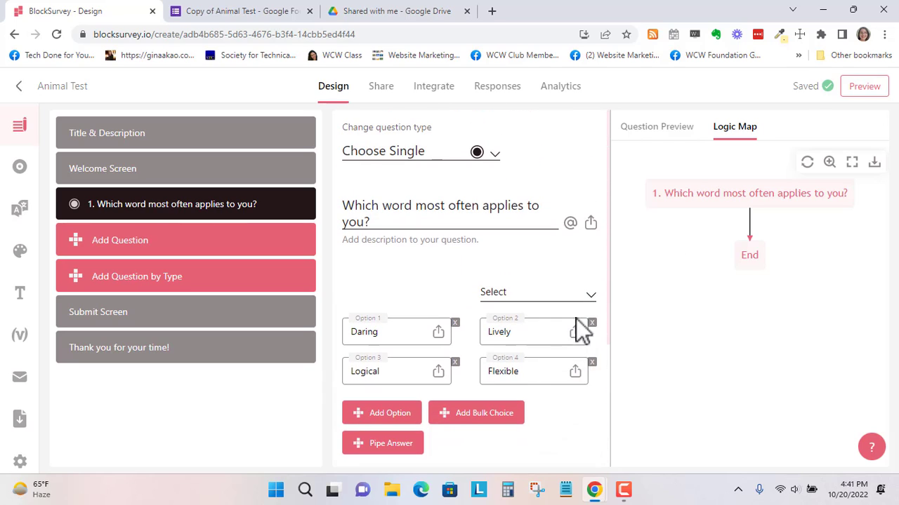
pyautogui.click(590, 296)
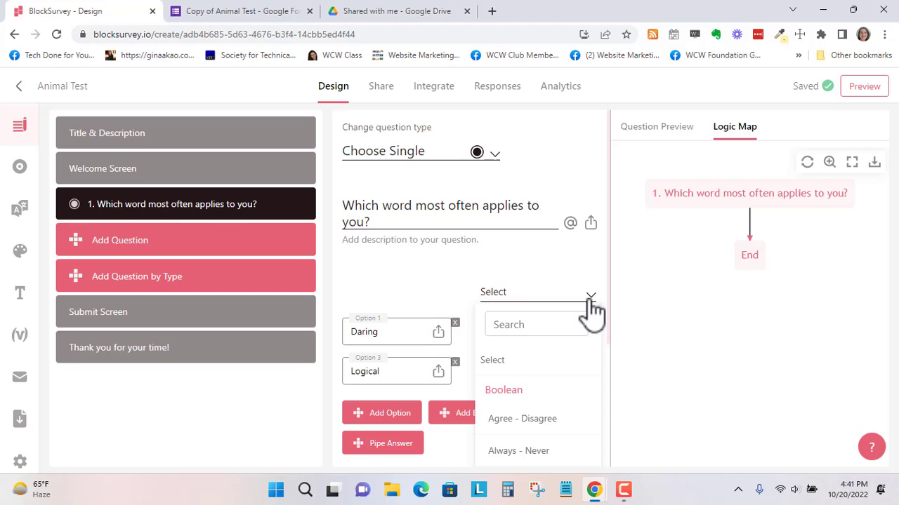
pyautogui.click(590, 296)
pyautogui.click(591, 296)
pyautogui.click(591, 297)
pyautogui.scroll(-1, 593, 309)
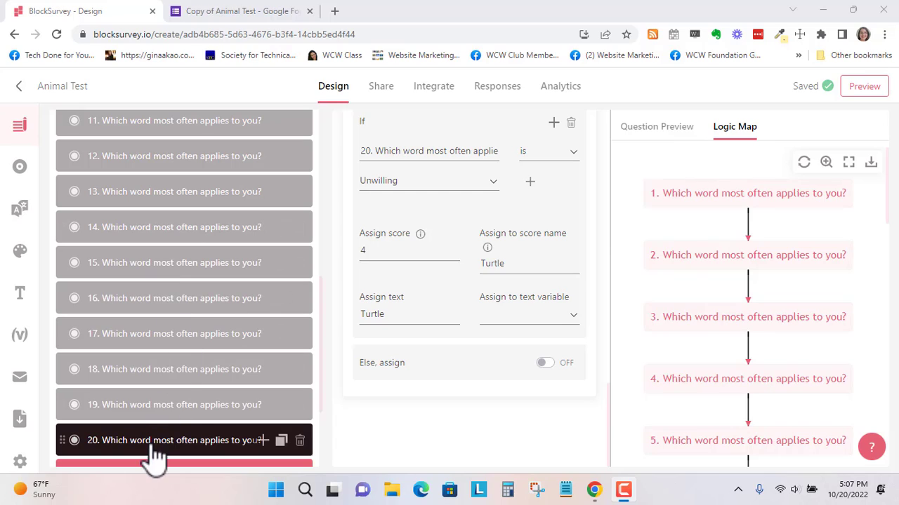
# - Look through the full question list, and examine the submit screen's options, redirect logic and message settings
pyautogui.scroll(10, 171, 445)
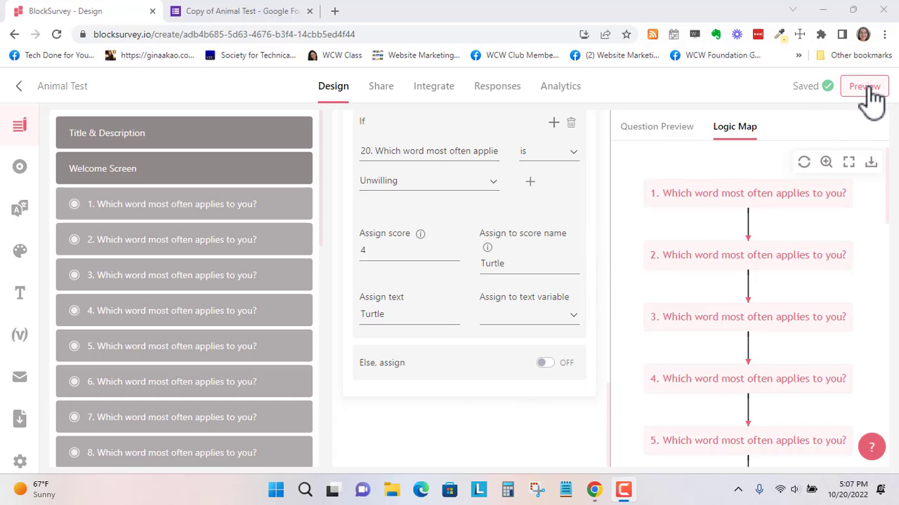
pyautogui.scroll(-1, 237, 305)
pyautogui.scroll(-8, 238, 320)
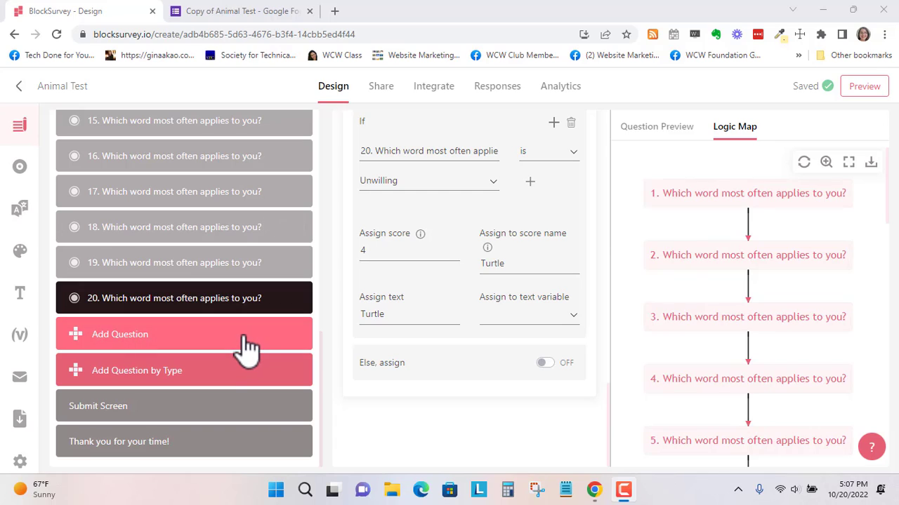
pyautogui.click(136, 419)
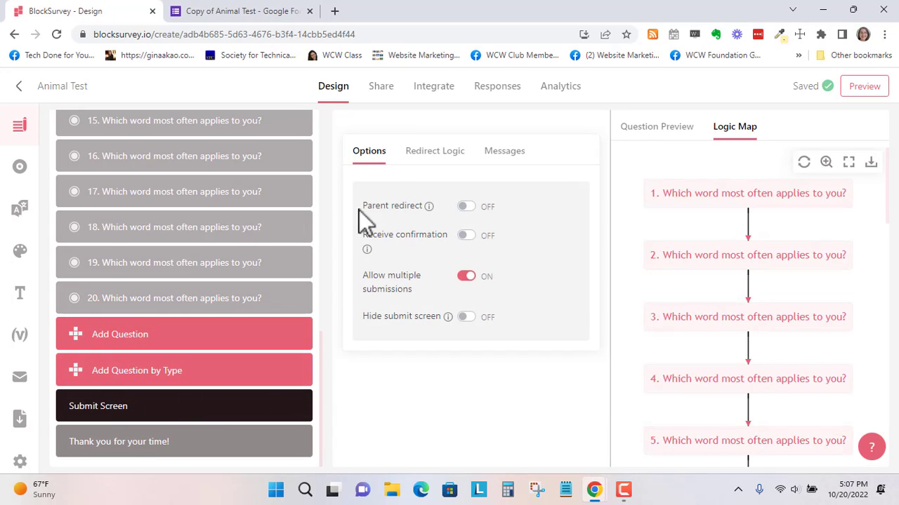
pyautogui.click(450, 166)
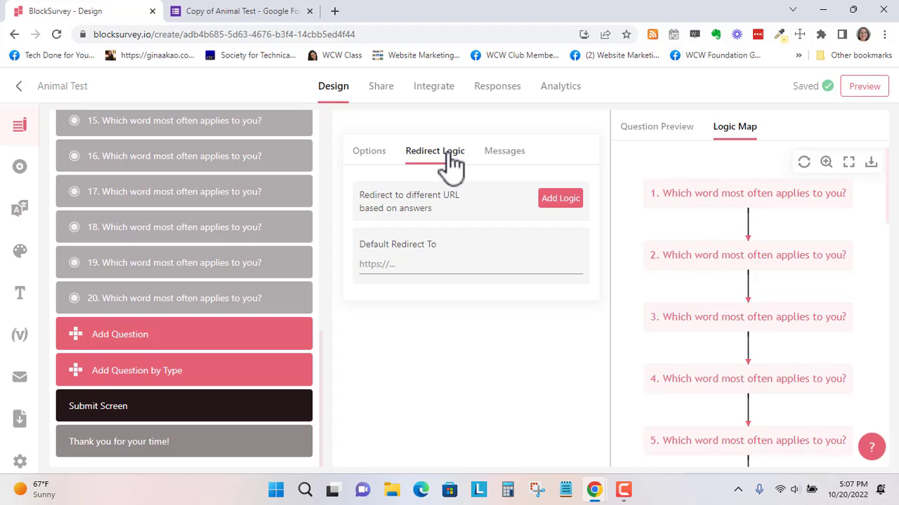
pyautogui.click(508, 164)
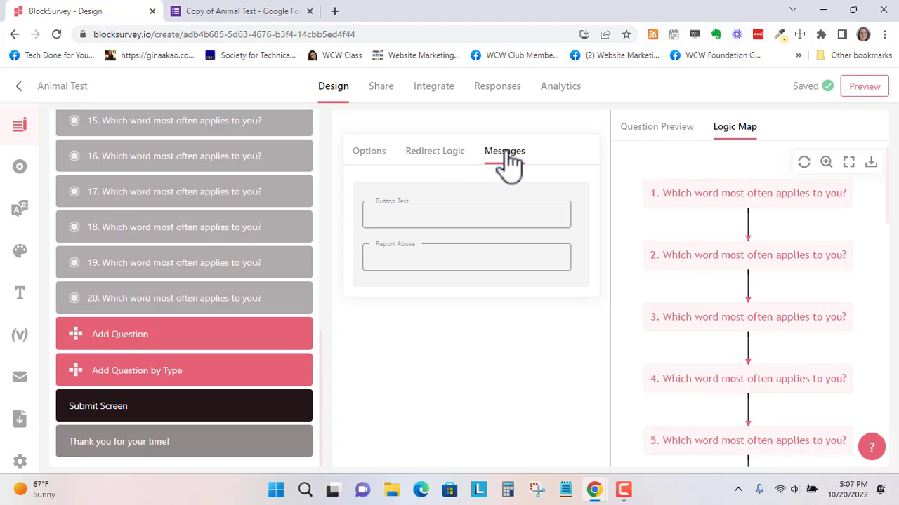
pyautogui.click(441, 168)
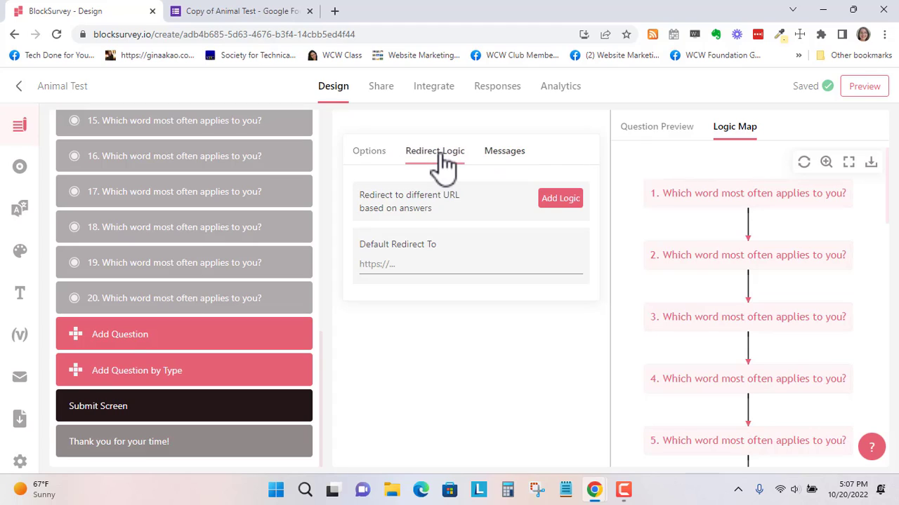
pyautogui.click(369, 164)
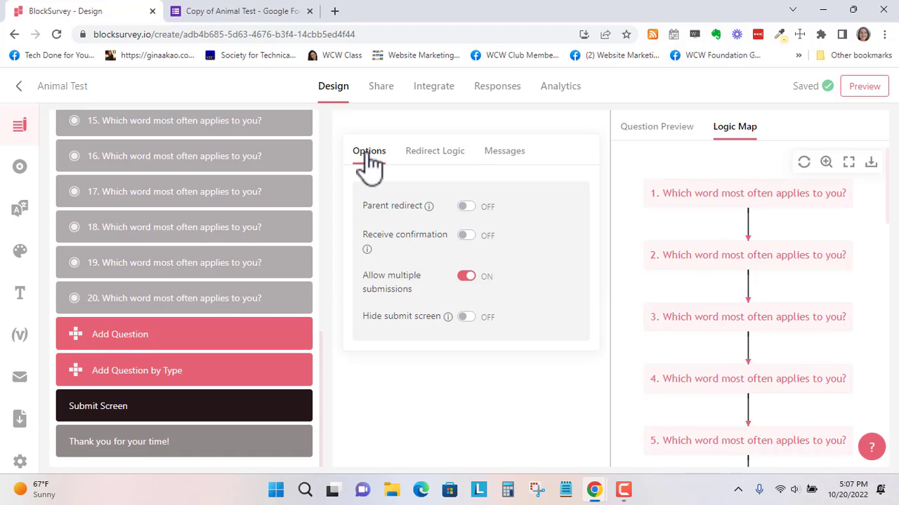
# - Try the Receive confirmation option on the submit screen and check its explanation
pyautogui.click(466, 236)
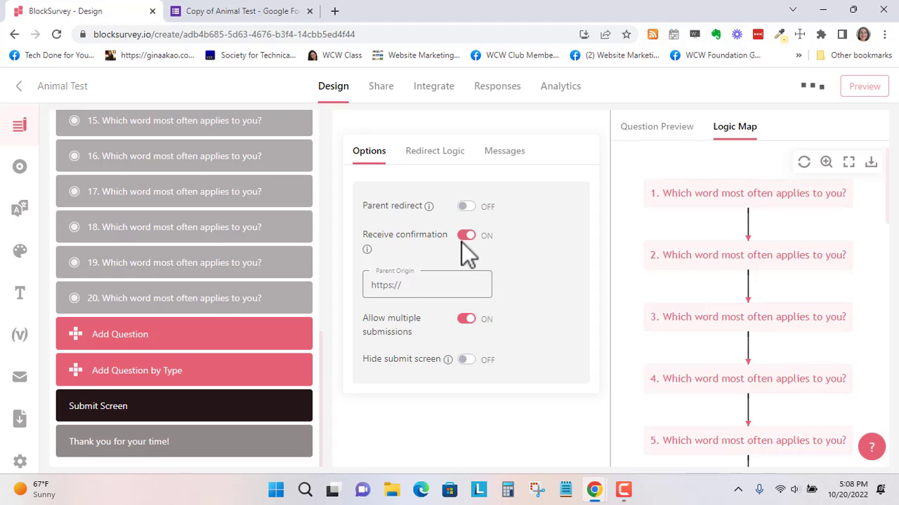
pyautogui.click(463, 236)
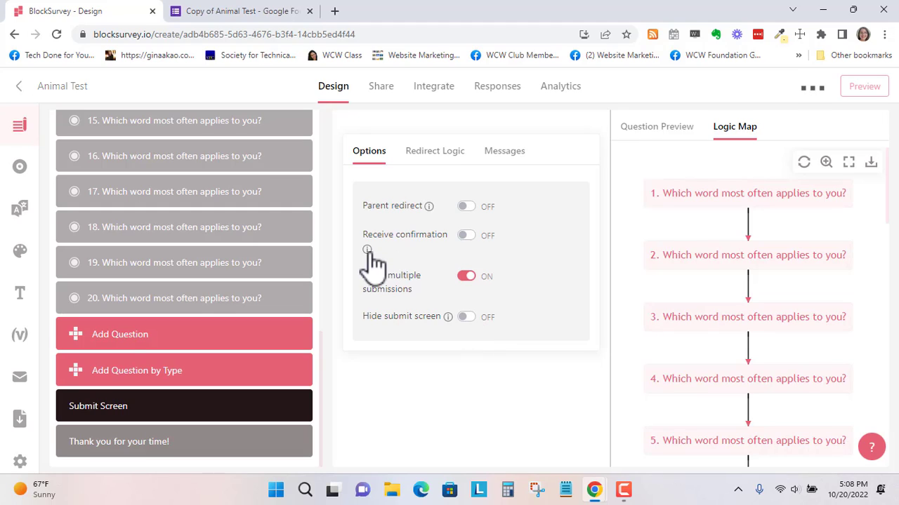
pyautogui.moveTo(367, 250)
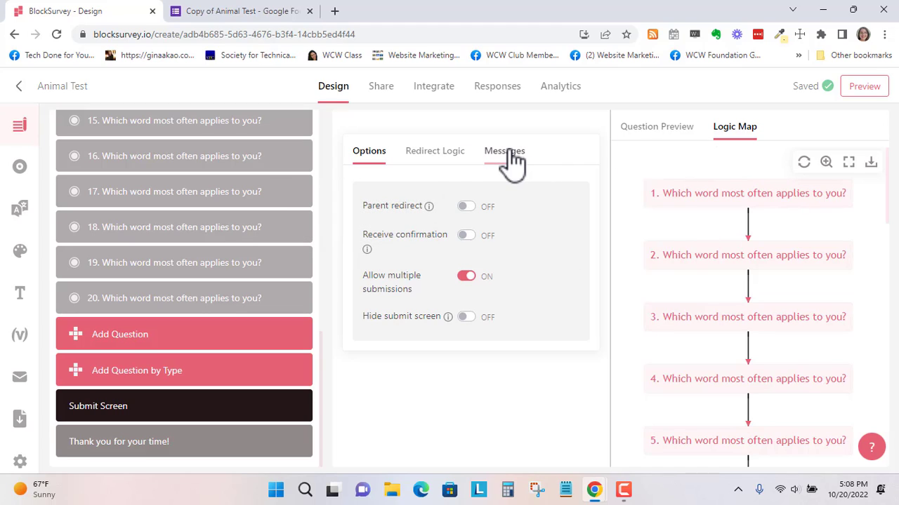
pyautogui.click(466, 235)
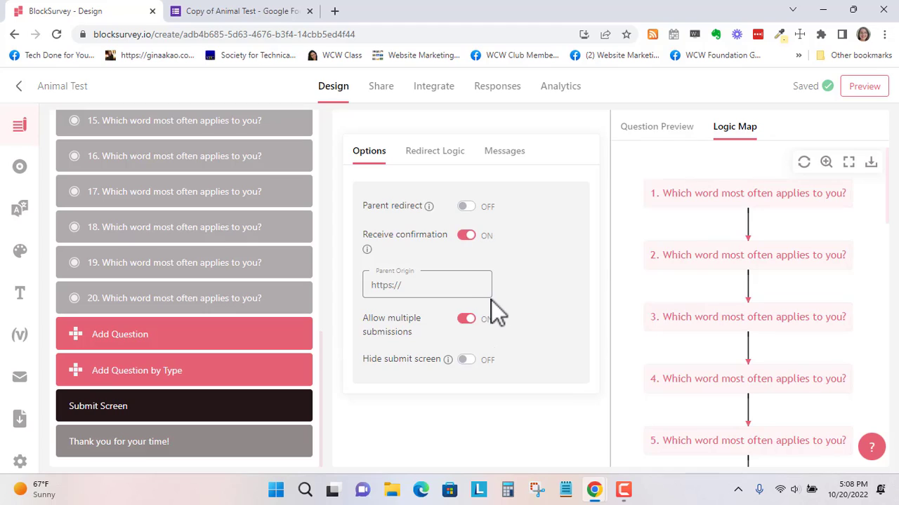
pyautogui.click(464, 237)
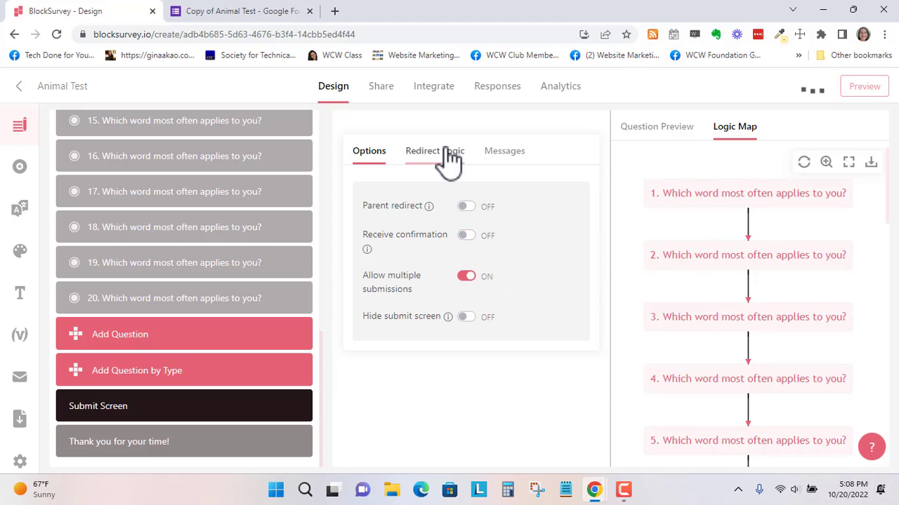
# - Set the submit screen's button text to "done!"
pyautogui.click(503, 159)
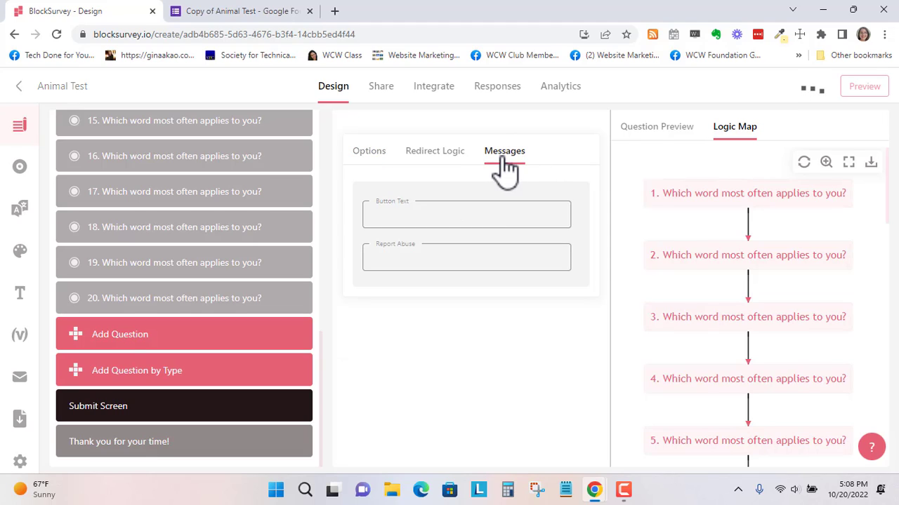
pyautogui.click(463, 209)
pyautogui.write('done!')
# - Examine the call-to-action, layout, sharing and branding options of the "Thank you for your time!" screen
pyautogui.click(146, 453)
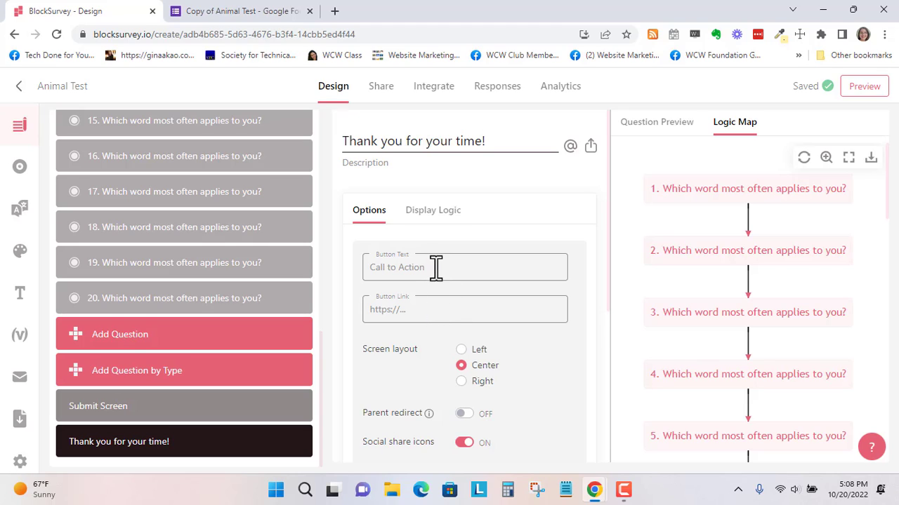
pyautogui.scroll(-2, 447, 341)
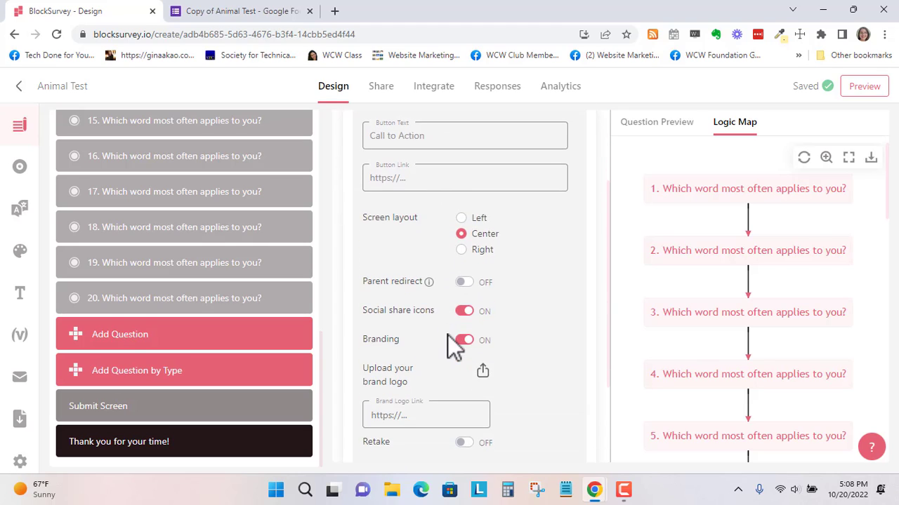
pyautogui.scroll(2, 454, 345)
# - Preview the survey and compare the available display layouts, ending with one question at a time
pyautogui.click(864, 87)
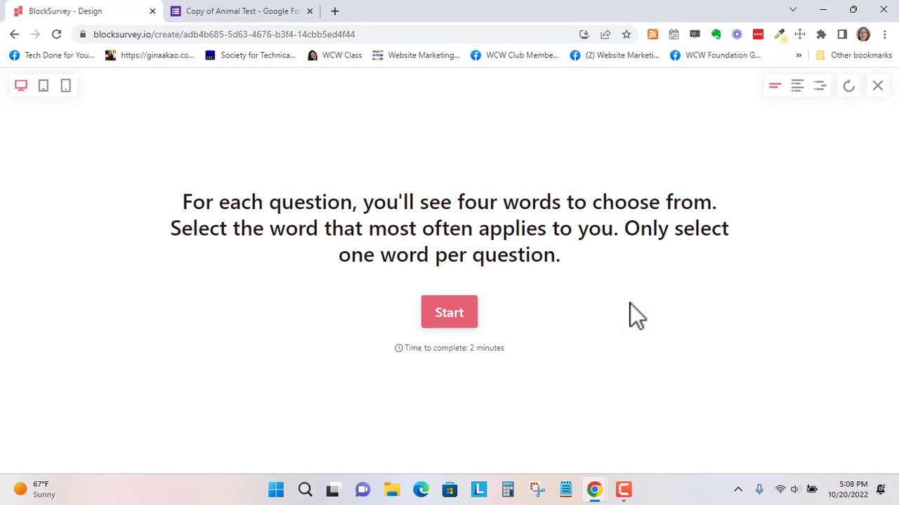
pyautogui.click(798, 90)
pyautogui.click(819, 89)
pyautogui.click(806, 90)
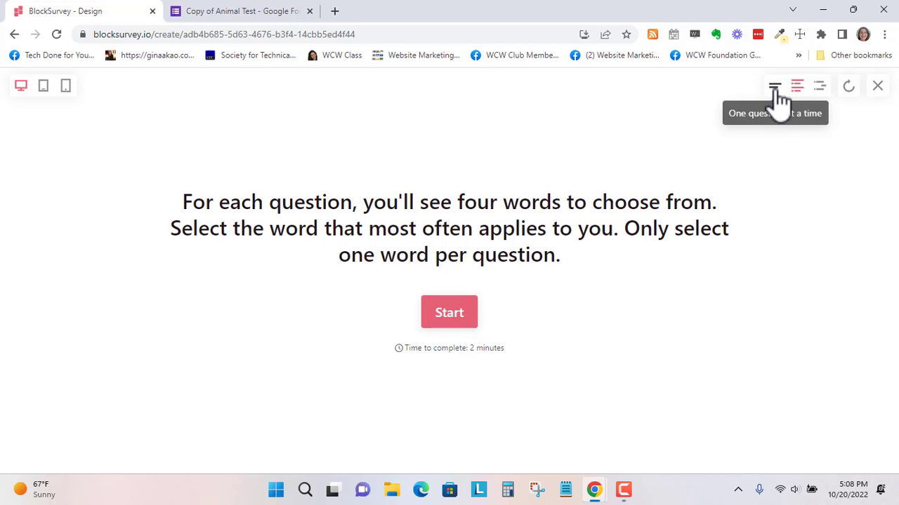
pyautogui.click(774, 99)
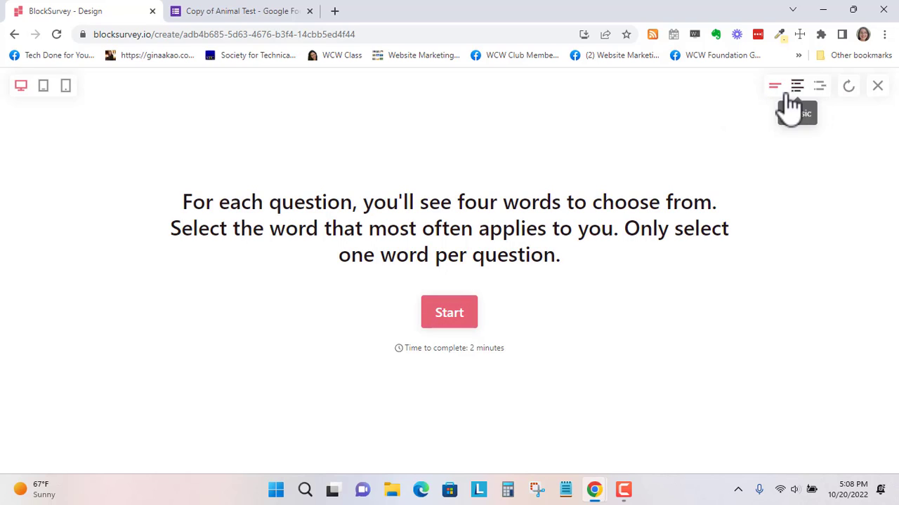
# - Start the previewed quiz and answer question 1 with Logical, question 2 with Calm and question 3 with Strong-willed
pyautogui.click(449, 318)
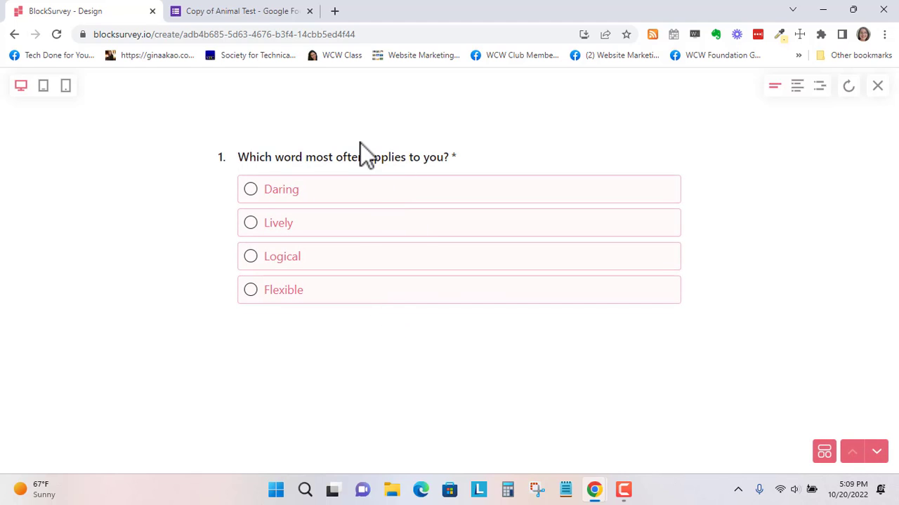
pyautogui.click(304, 257)
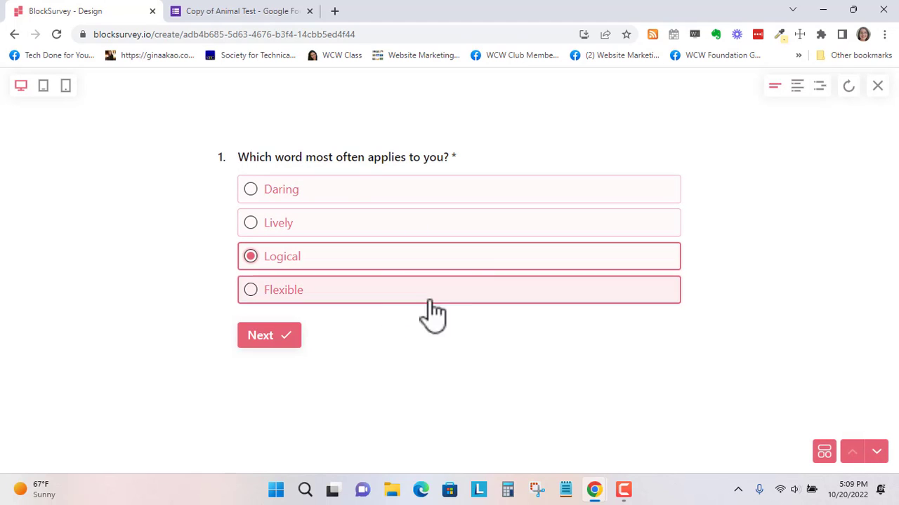
pyautogui.click(272, 338)
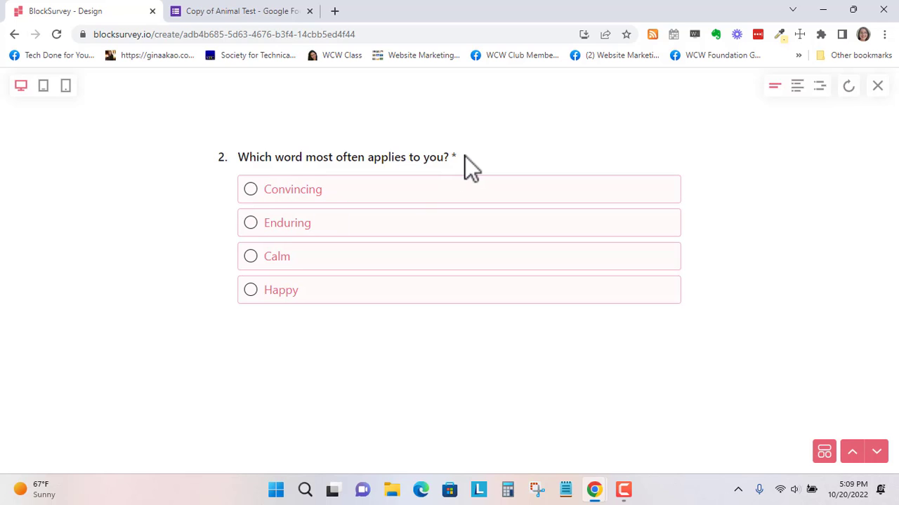
pyautogui.click(330, 260)
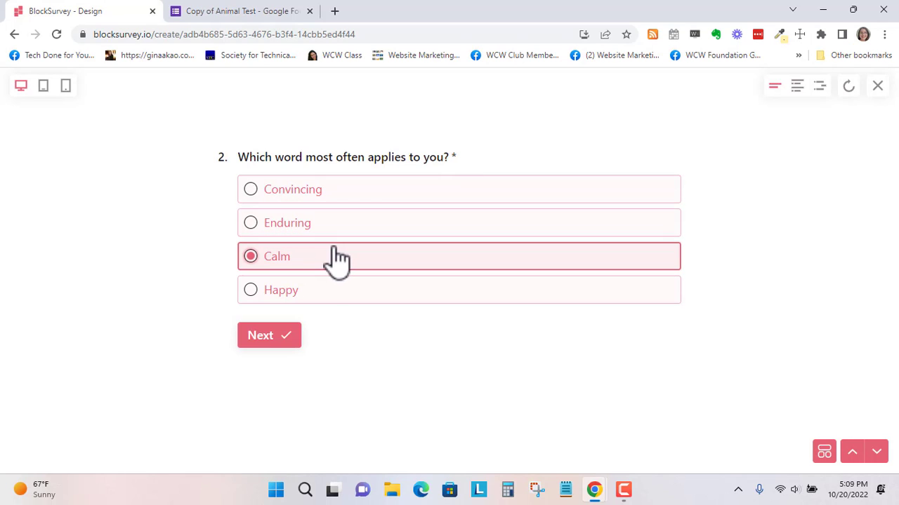
pyautogui.click(281, 337)
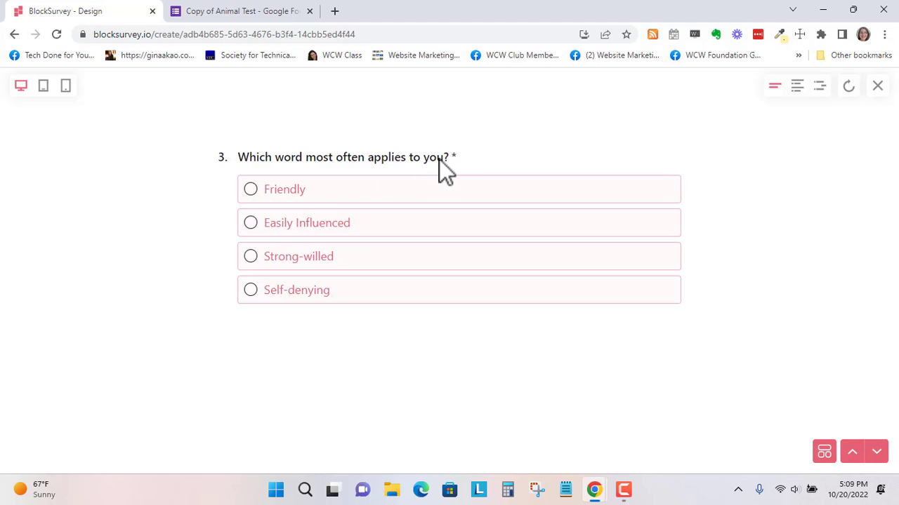
pyautogui.click(368, 267)
pyautogui.click(266, 337)
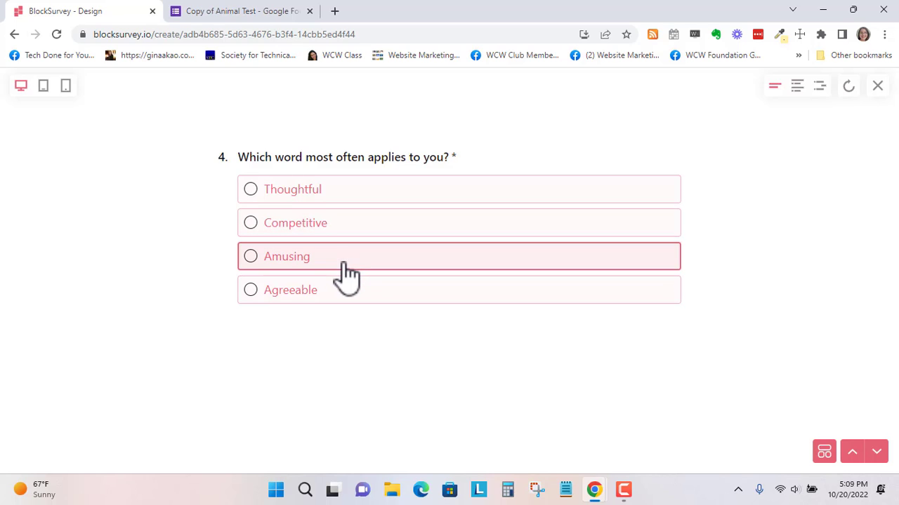
# - Answer question 4 with Thoughtful, question 5 with Perfectionist and question 6 with Active in the preview
pyautogui.click(343, 203)
pyautogui.click(280, 348)
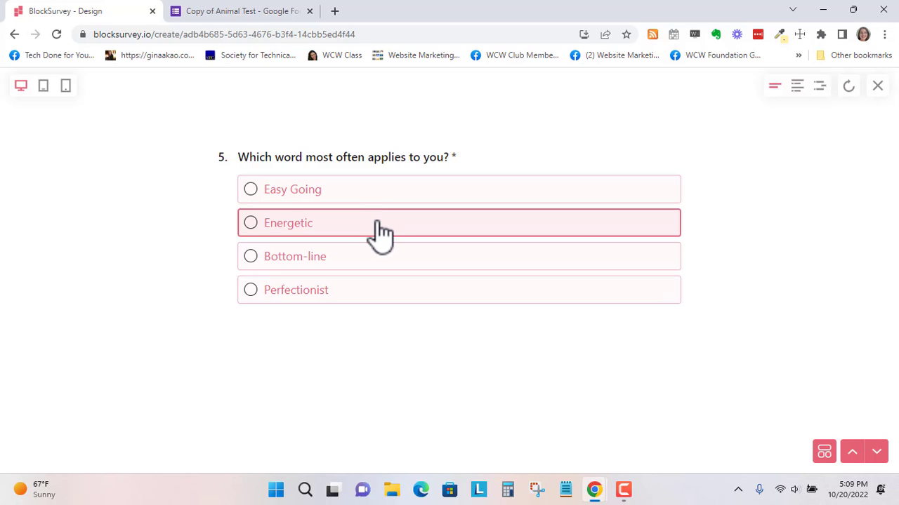
pyautogui.click(328, 294)
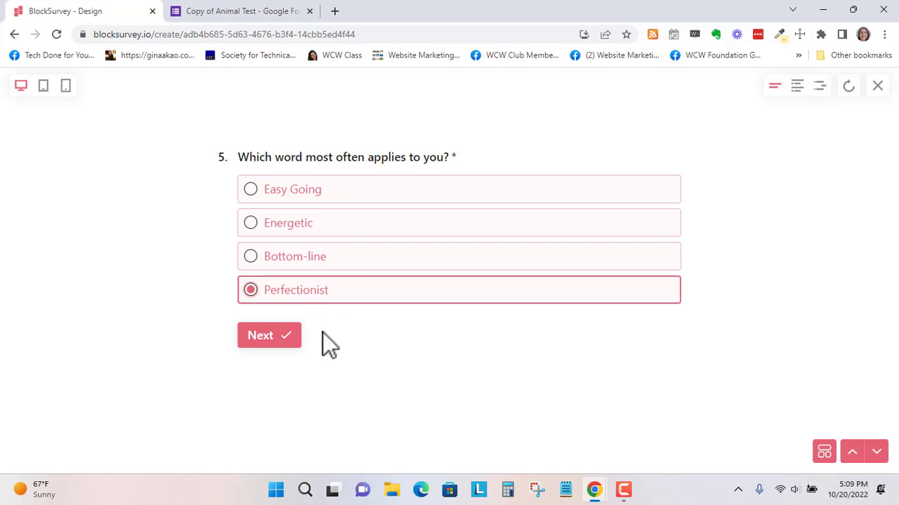
pyautogui.click(269, 337)
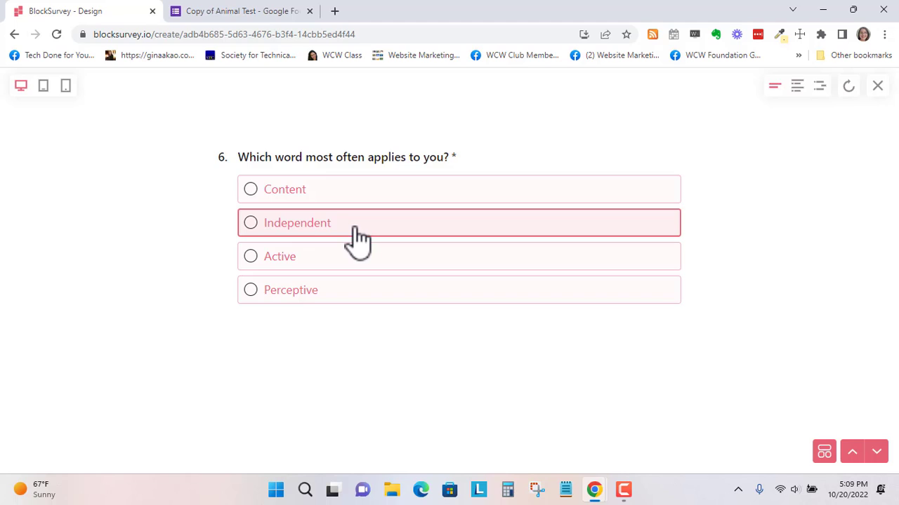
pyautogui.click(337, 258)
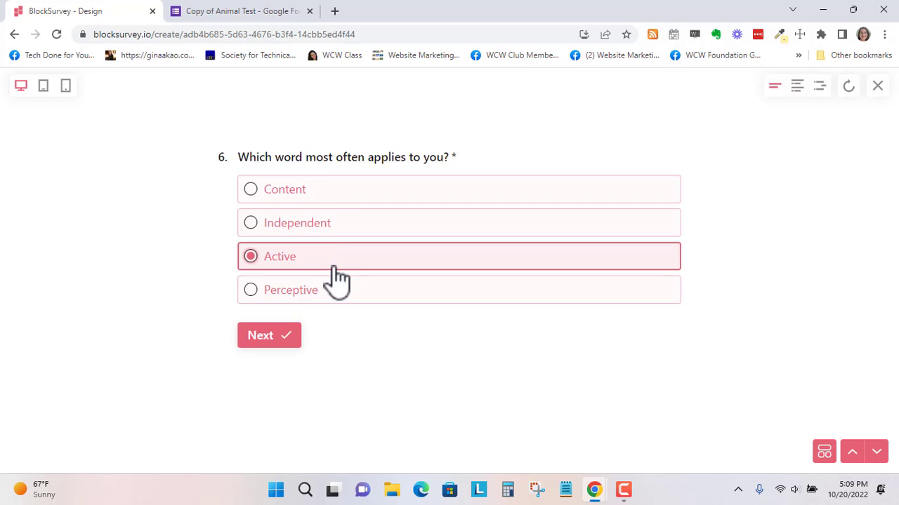
pyautogui.click(282, 335)
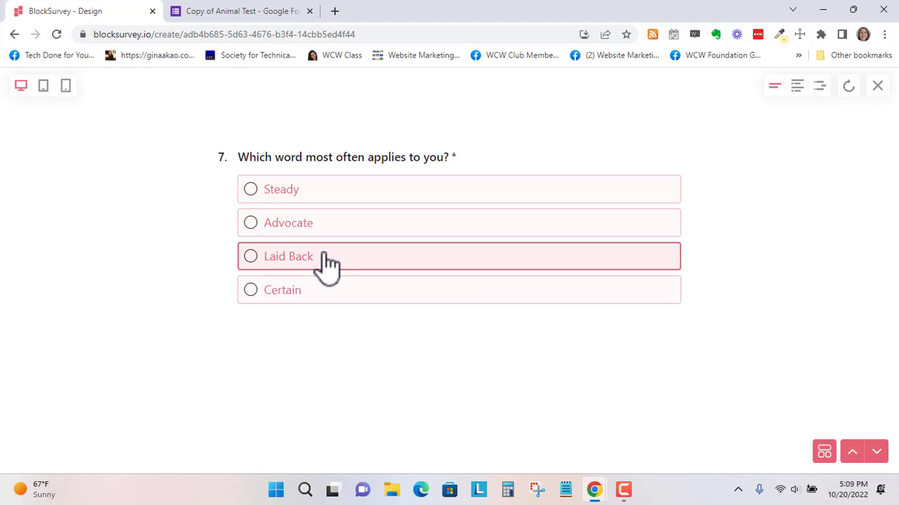
# - Answer question 7 with Steady, question 8 with Detailed and question 9 with List Maker in the preview
pyautogui.click(313, 189)
pyautogui.click(282, 335)
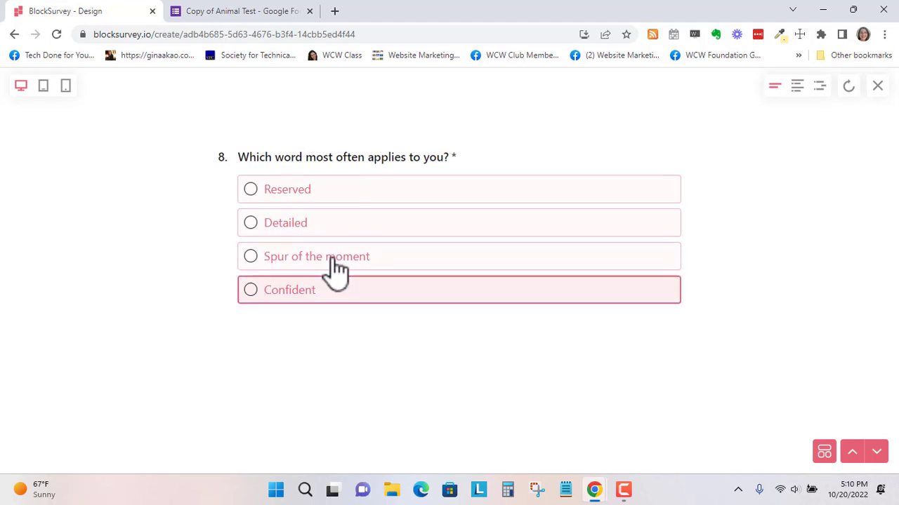
pyautogui.click(349, 225)
pyautogui.click(284, 335)
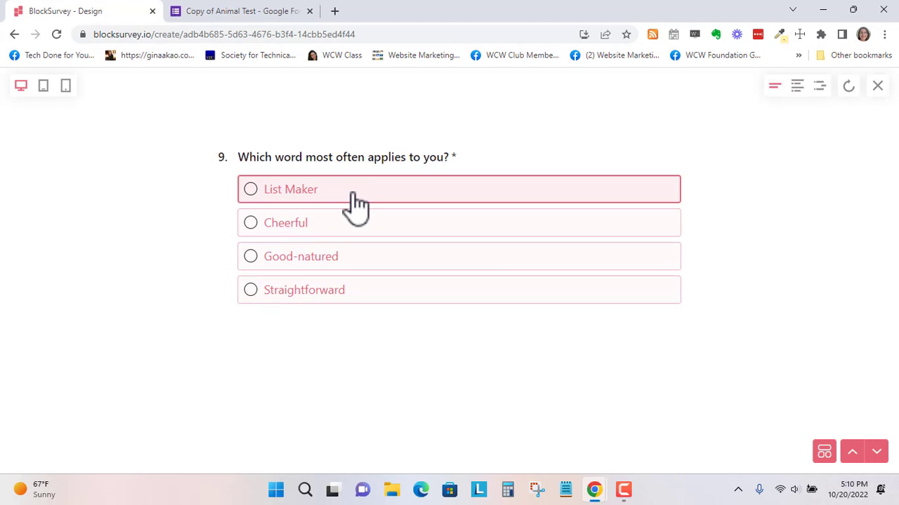
pyautogui.click(356, 196)
pyautogui.click(270, 336)
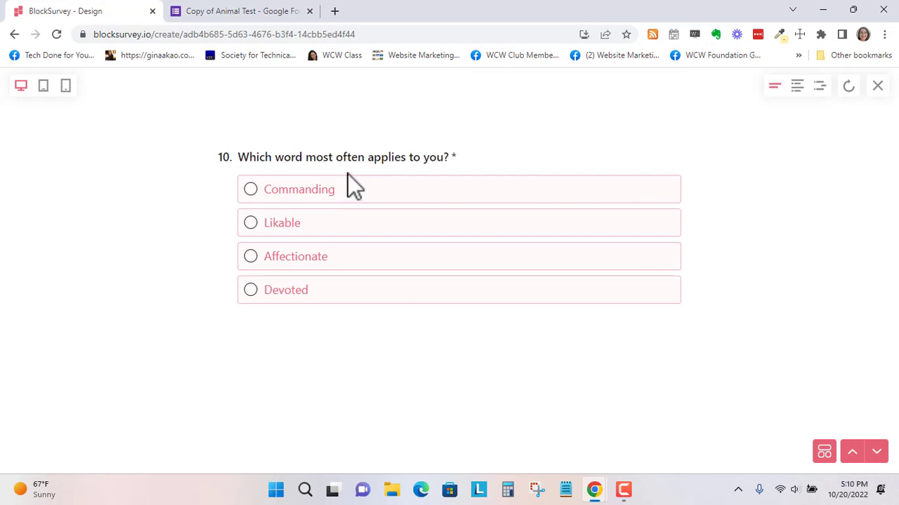
# - Answer question 10 with Devoted, question 11 with Loyal and question 12 with Quiet in the preview
pyautogui.click(310, 298)
pyautogui.click(261, 340)
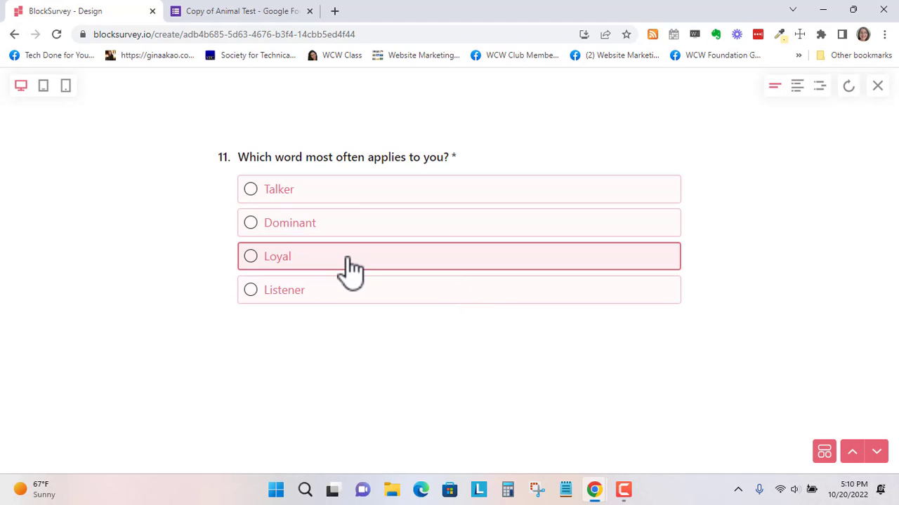
pyautogui.click(351, 267)
pyautogui.click(271, 338)
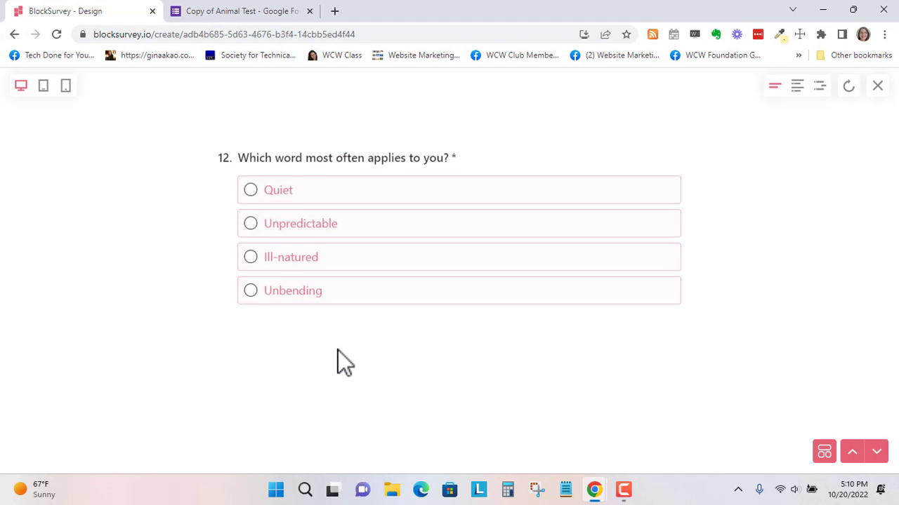
pyautogui.click(334, 191)
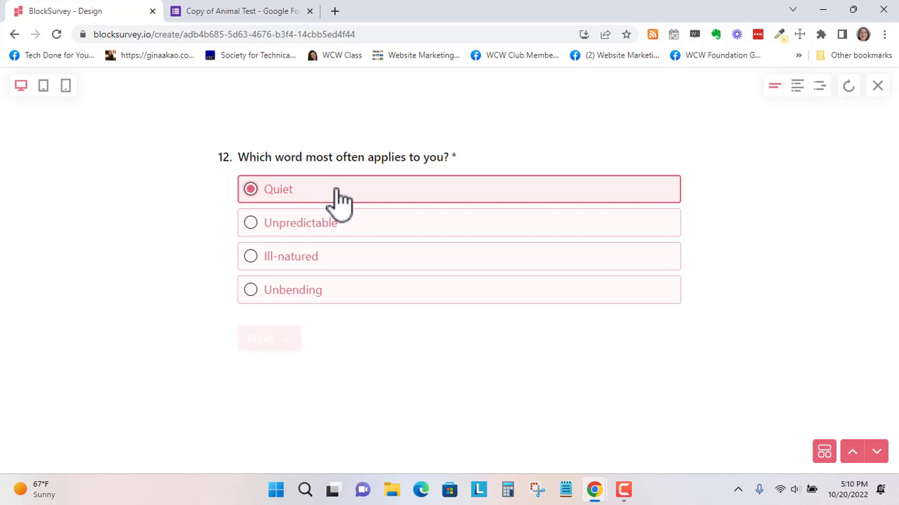
pyautogui.click(271, 337)
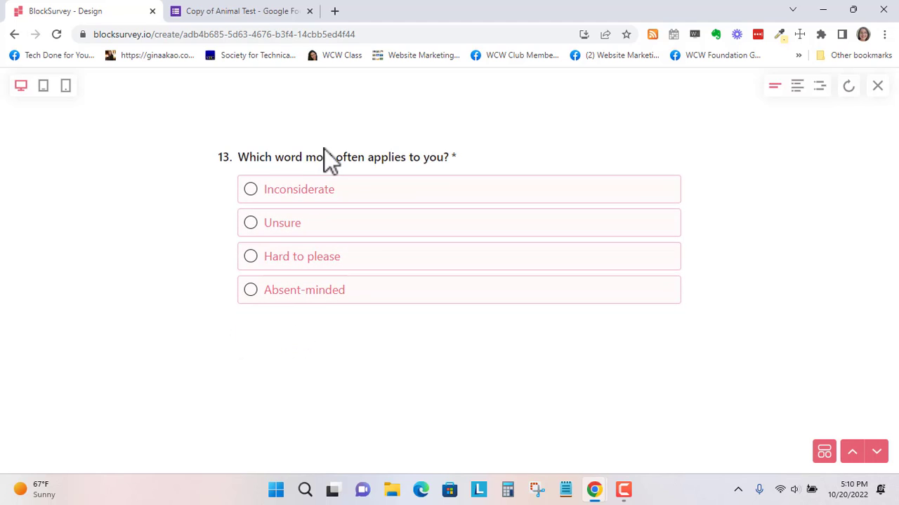
# - Answer question 13 with Hard to please, question 14 with Angered easily and question 15 with Isolated in the preview
pyautogui.click(351, 266)
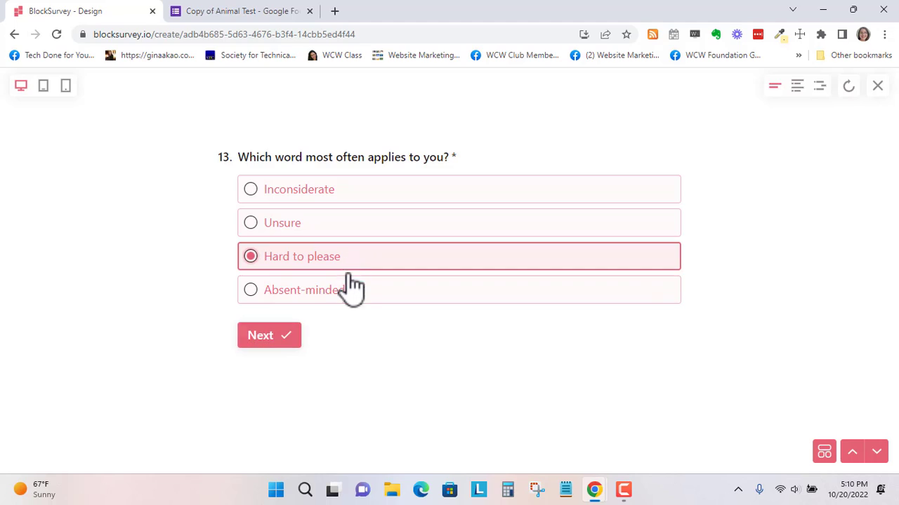
pyautogui.click(279, 339)
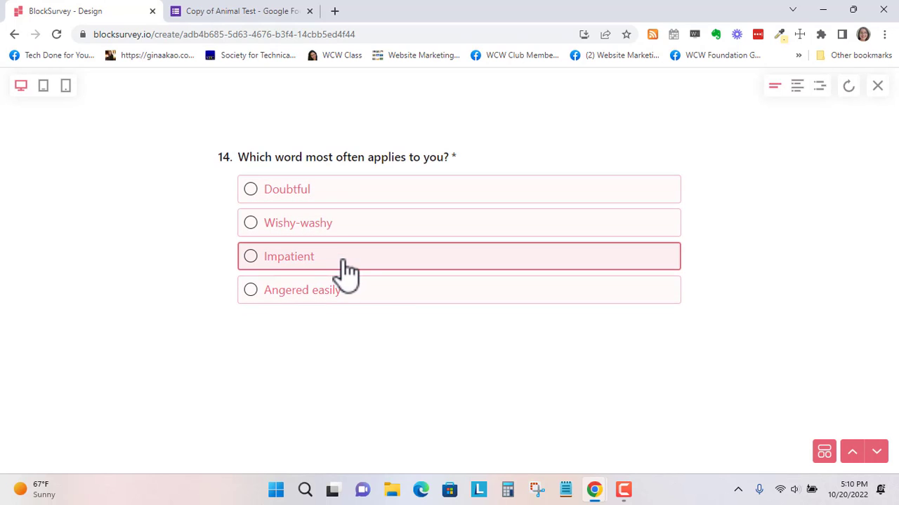
pyautogui.click(331, 296)
pyautogui.click(288, 336)
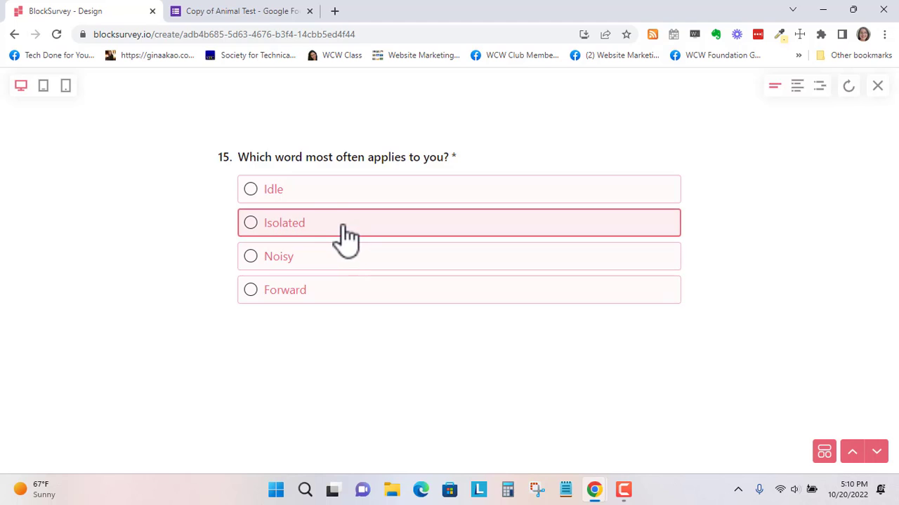
pyautogui.click(344, 227)
pyautogui.click(282, 340)
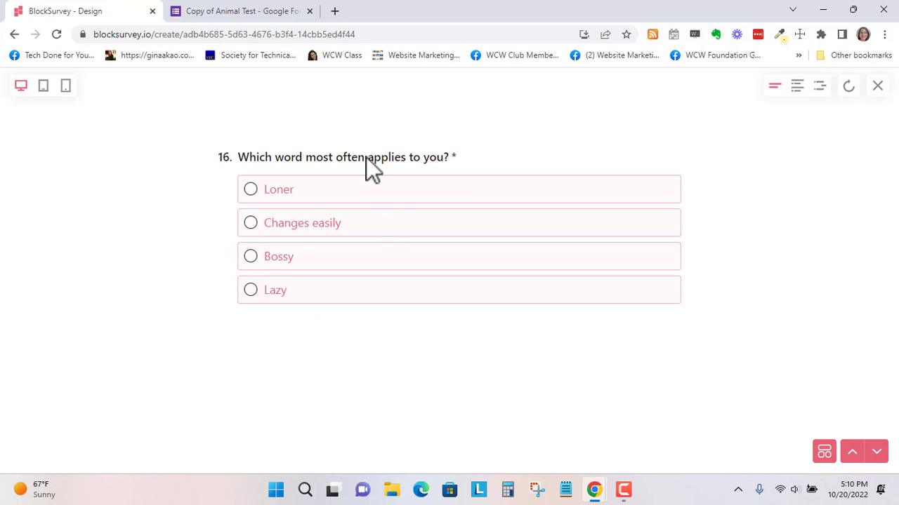
# - Answer question 16 with Loner, question 17 with Workaholic and question 18 with Headstrong in the preview
pyautogui.click(336, 202)
pyautogui.click(282, 340)
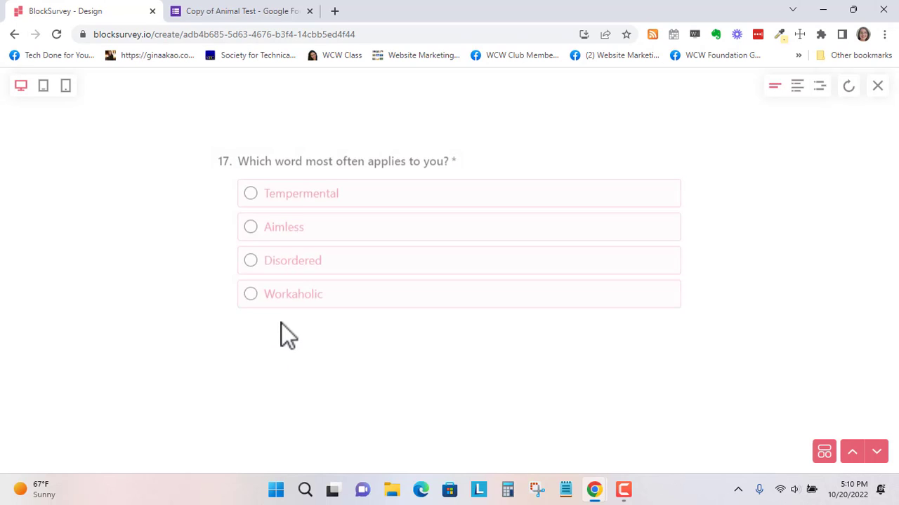
pyautogui.click(322, 300)
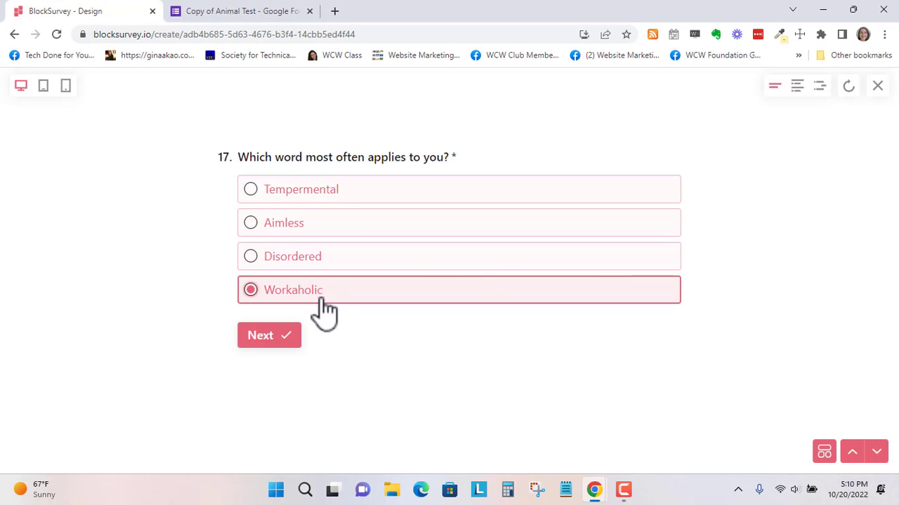
pyautogui.click(264, 338)
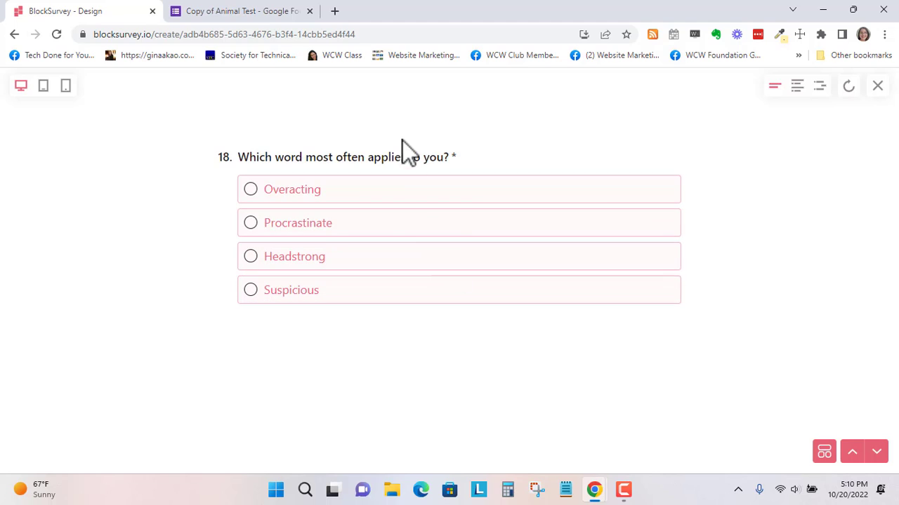
pyautogui.click(360, 257)
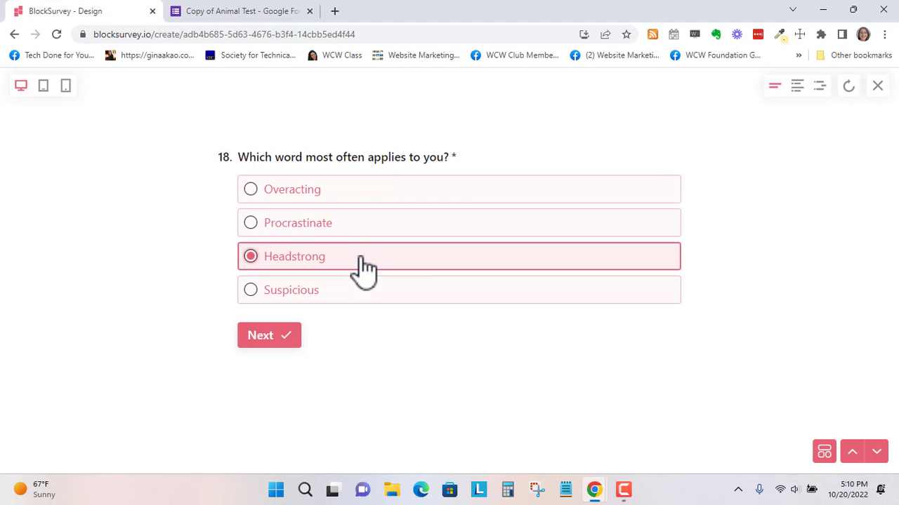
pyautogui.click(283, 336)
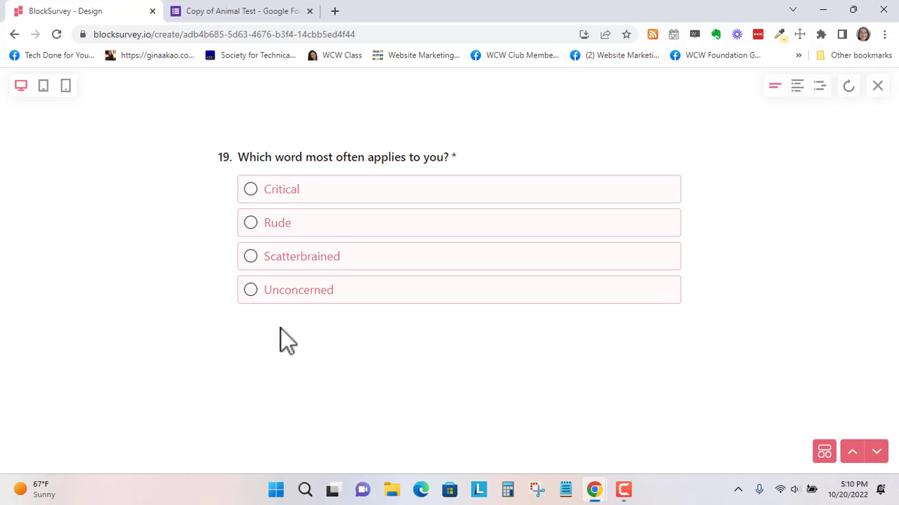
# - Answer question 19 with Critical and question 20 with Moody, and submit the previewed quiz
pyautogui.click(294, 190)
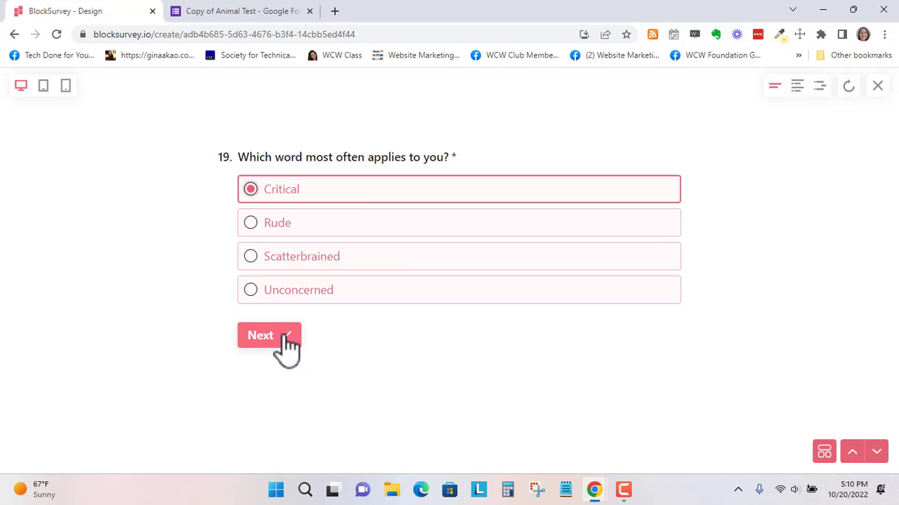
pyautogui.click(284, 340)
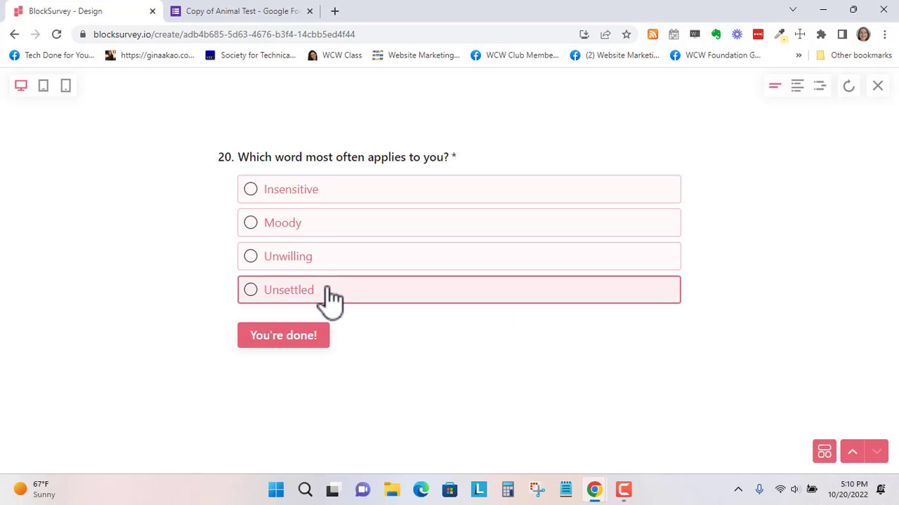
pyautogui.click(341, 223)
pyautogui.click(285, 339)
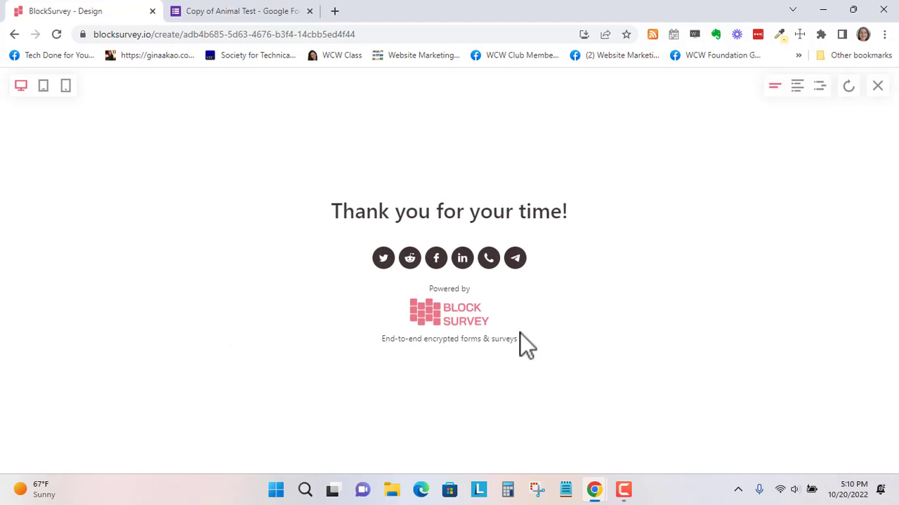